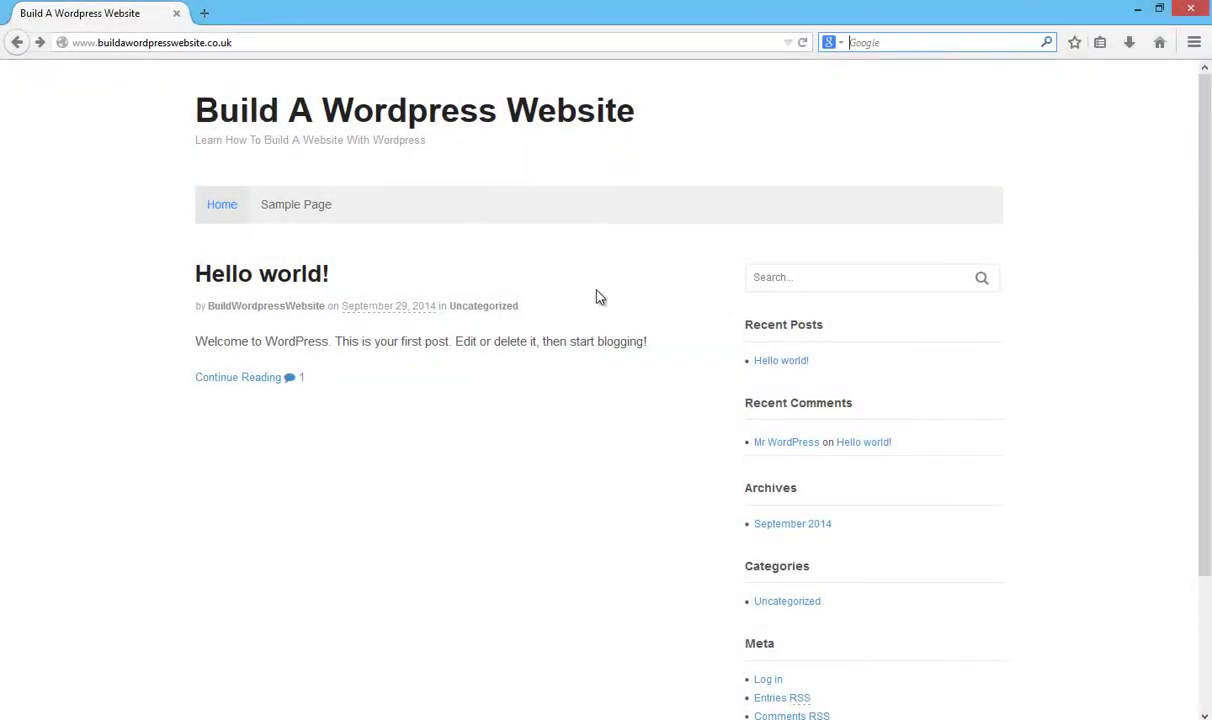
# Go to the site's /wp-admin login page and log in to the WordPress Dashboard
pyautogui.scroll(-3, 1206, 360)
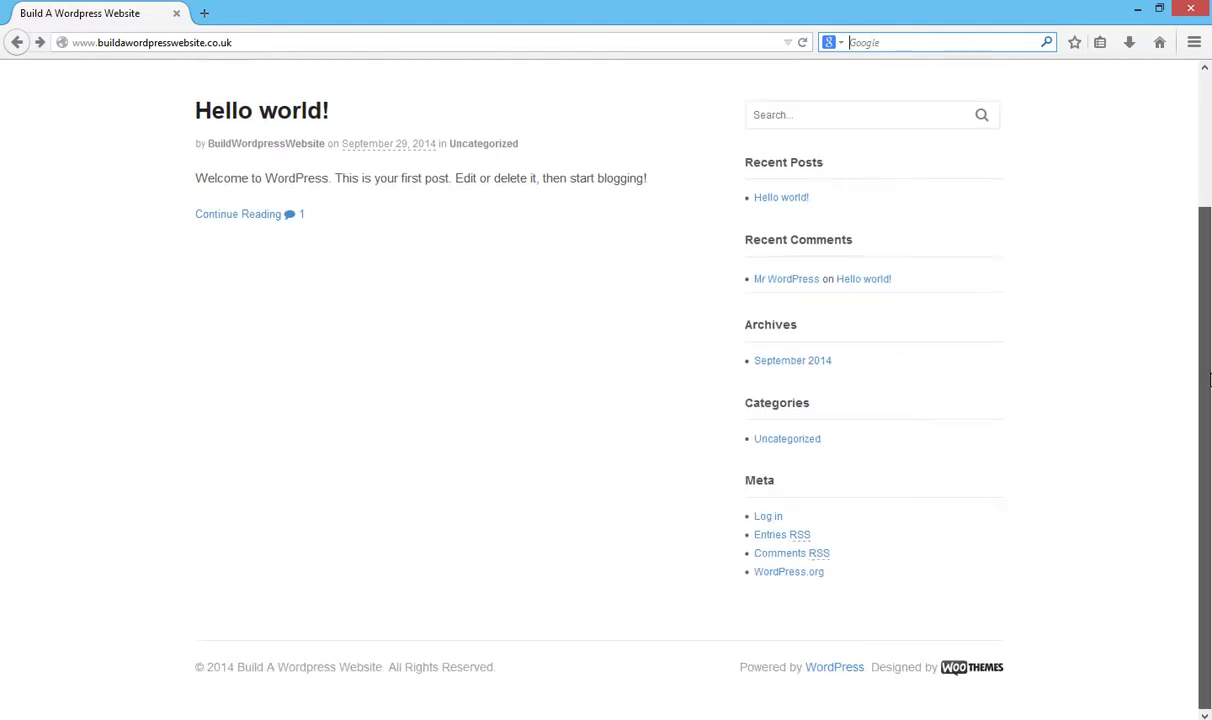
pyautogui.scroll(3, 1206, 367)
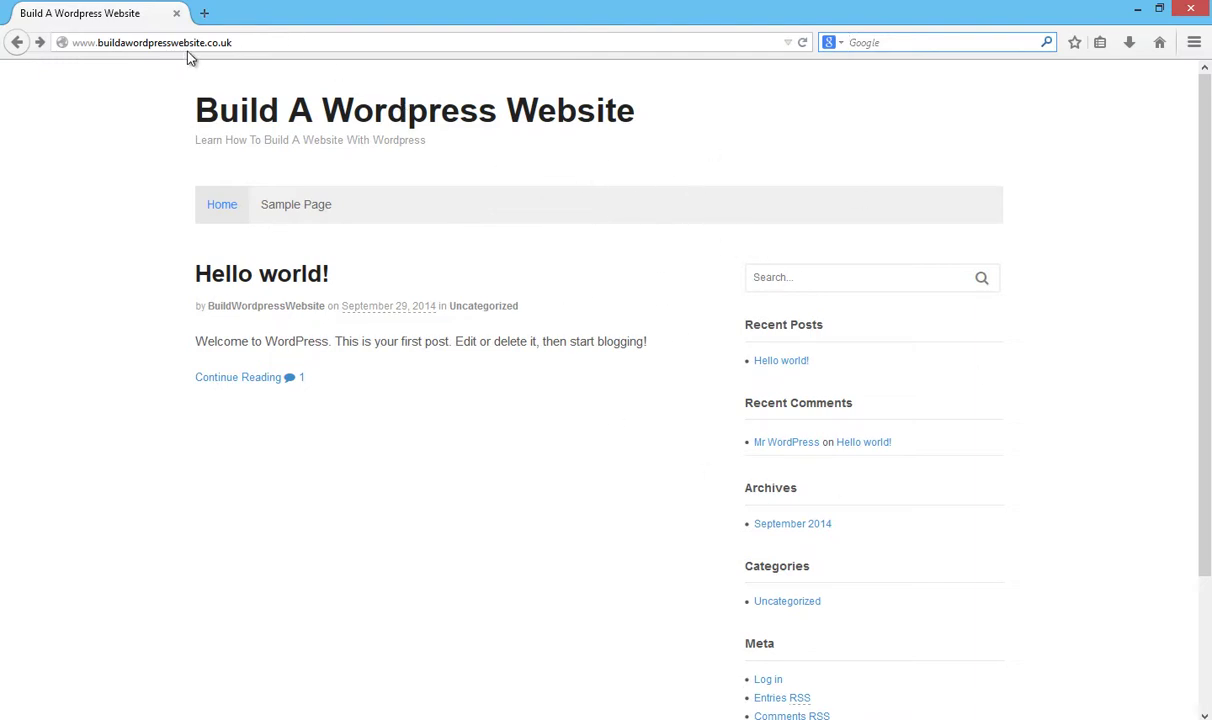
pyautogui.click(311, 38)
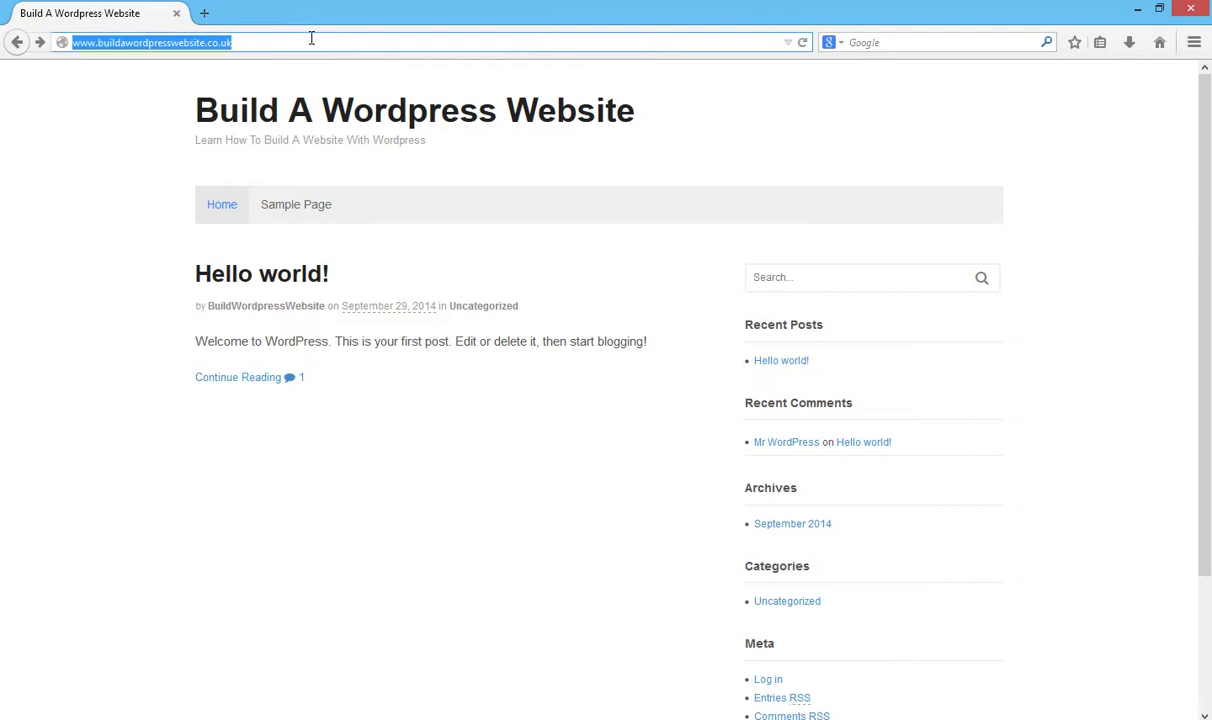
pyautogui.click(311, 38)
pyautogui.press('Down')
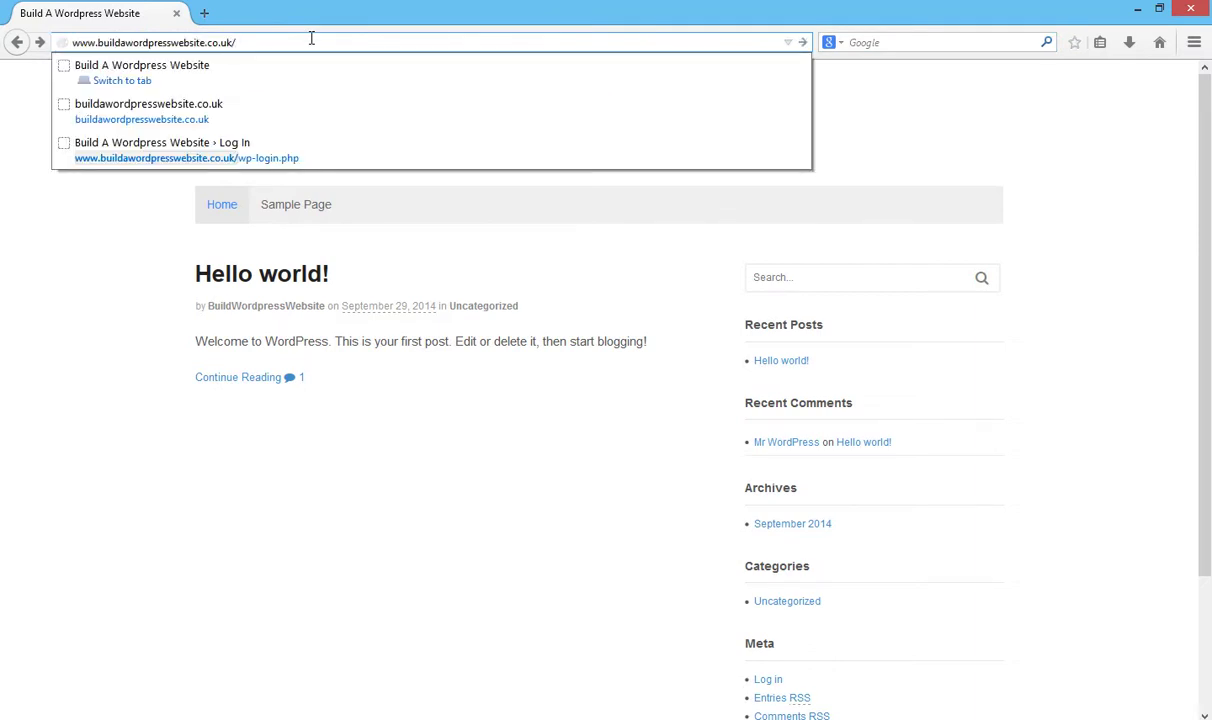
pyautogui.write('wp-admin')
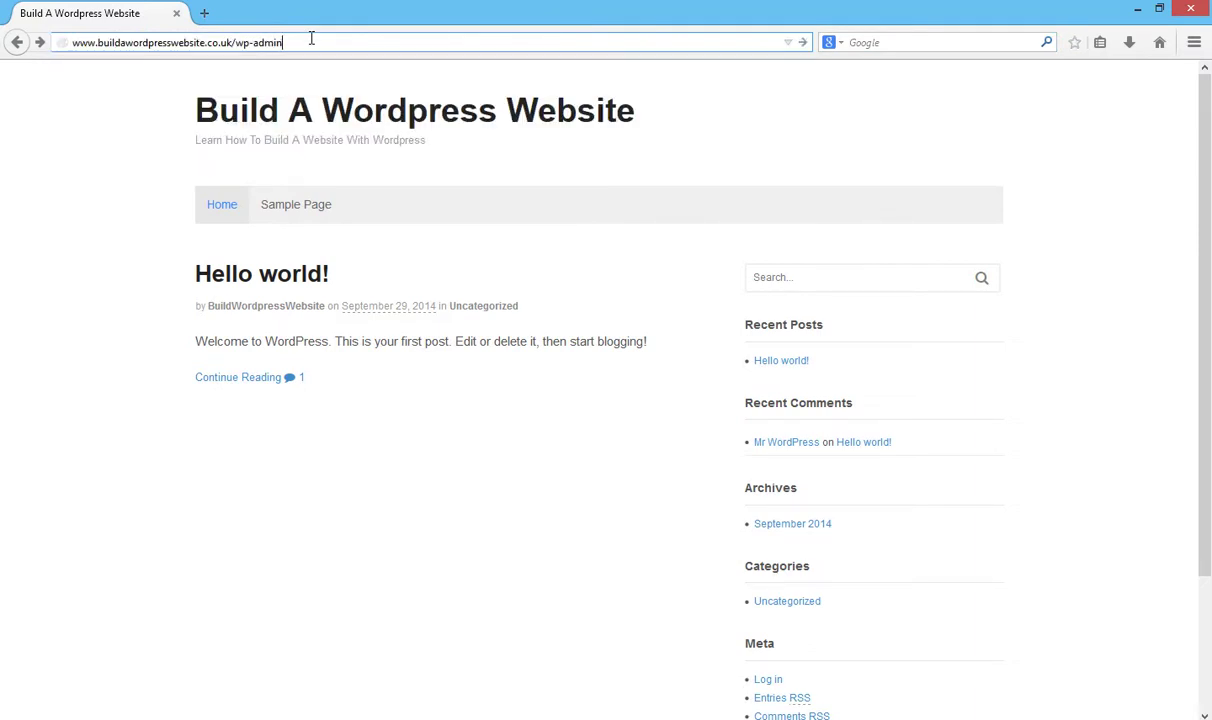
pyautogui.press('Return')
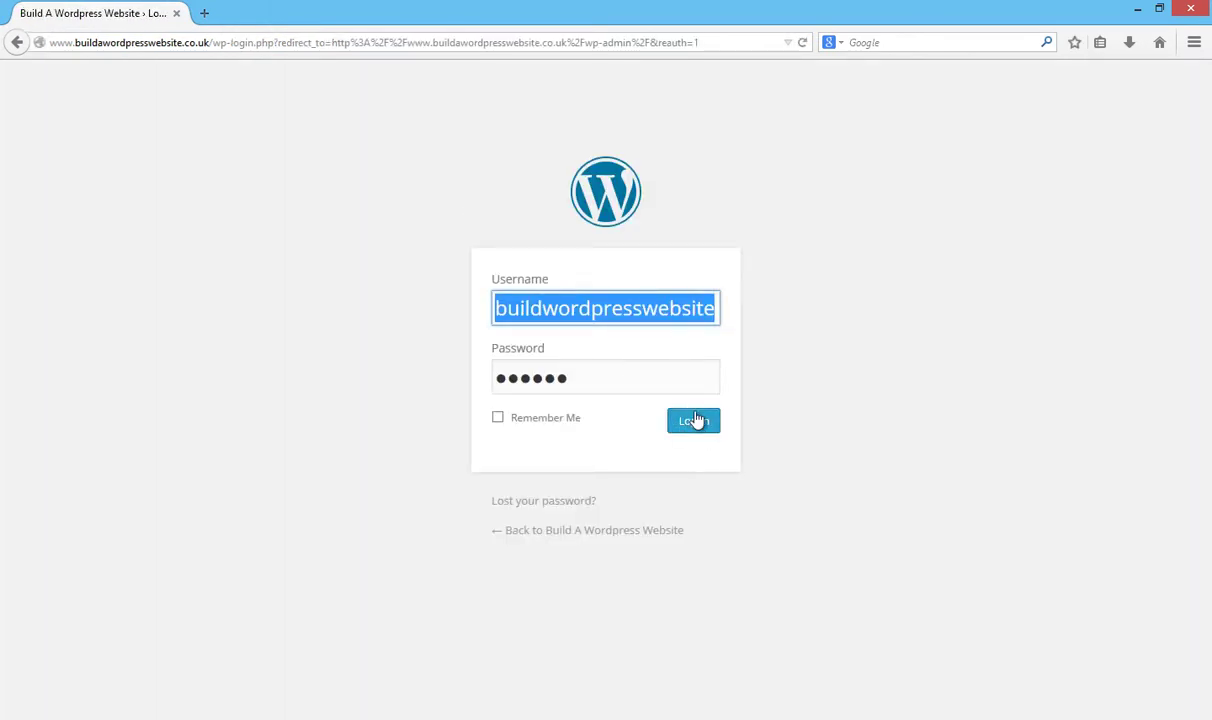
pyautogui.click(697, 420)
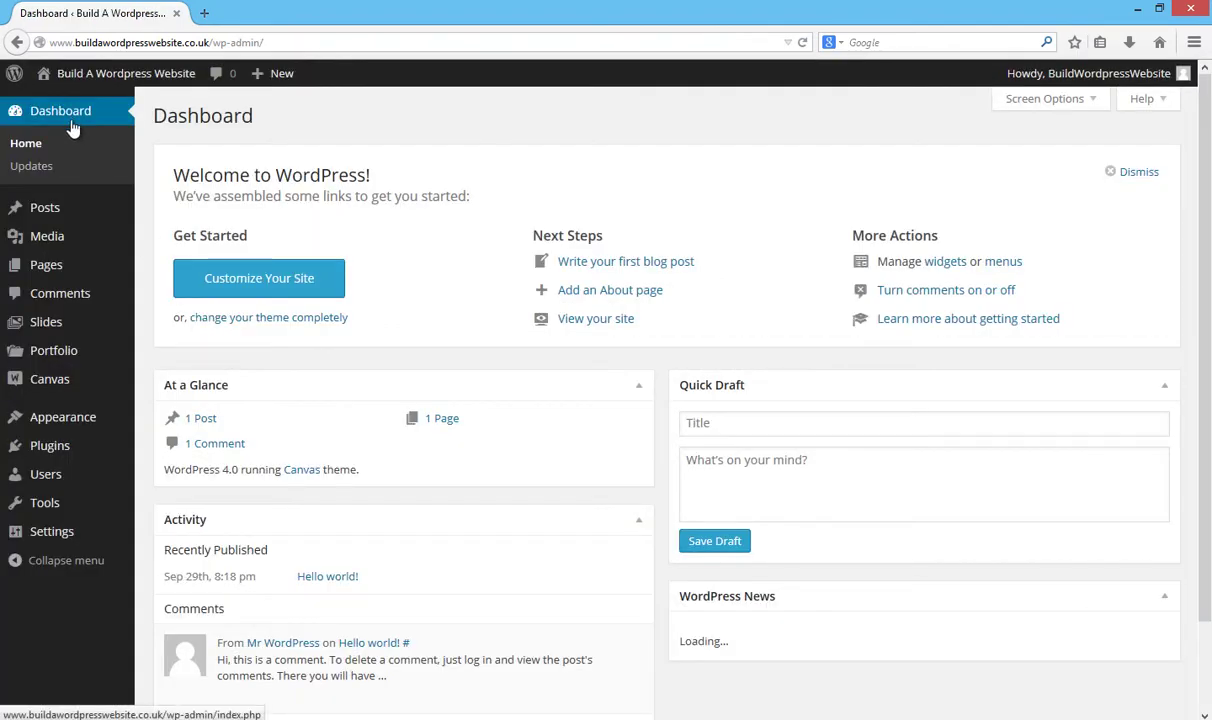
# Open the Canvas theme's General Settings and open the site front page in a new tab
pyautogui.click(48, 384)
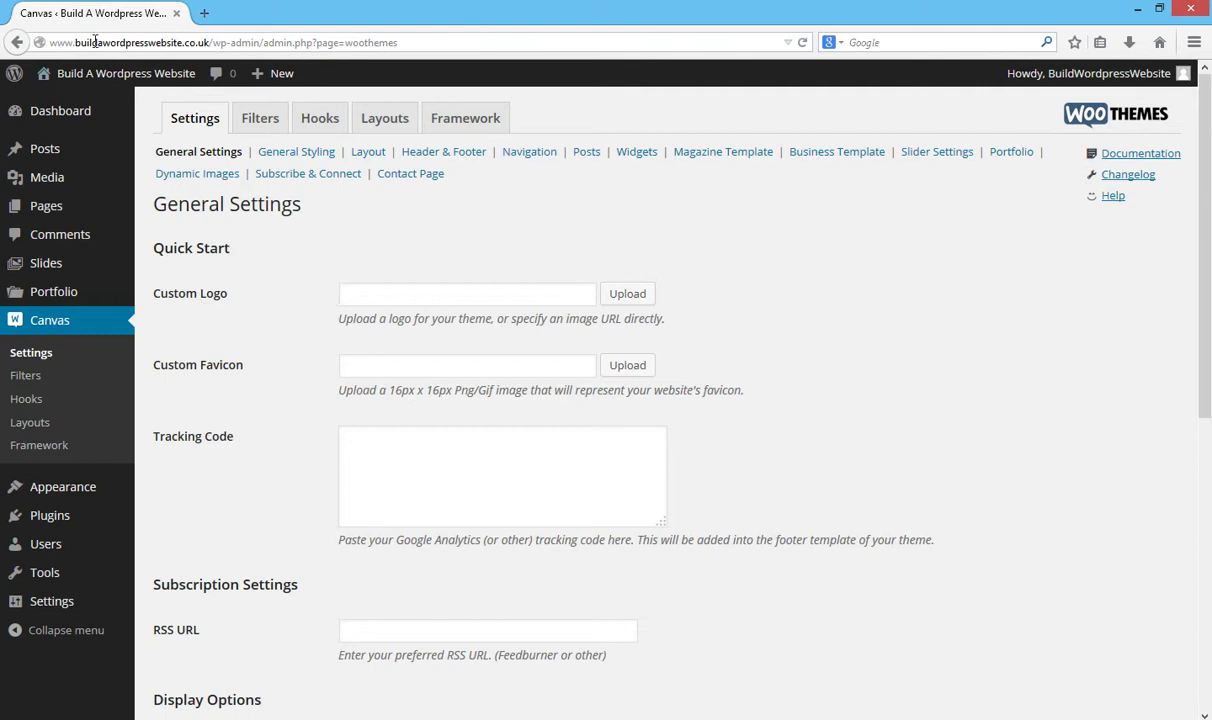
pyautogui.rightClick(85, 76)
pyautogui.click(125, 87)
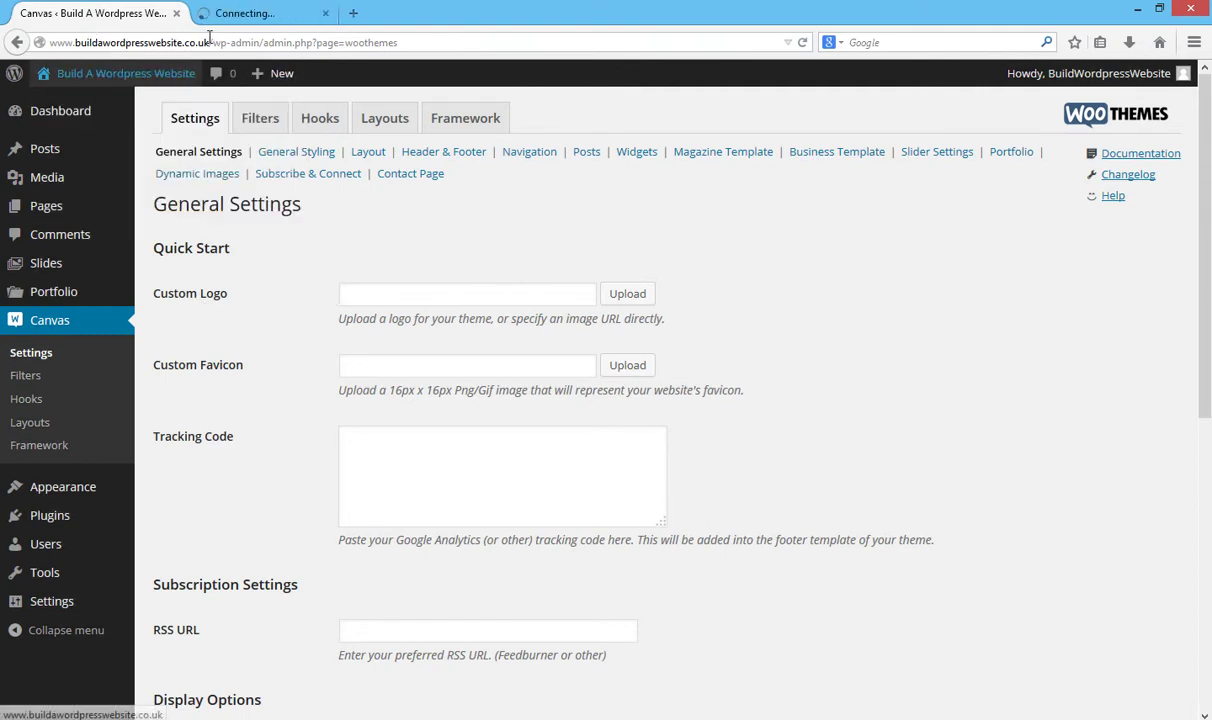
# View the site front page in its new tab, briefly selecting the tagline
pyautogui.click(268, 14)
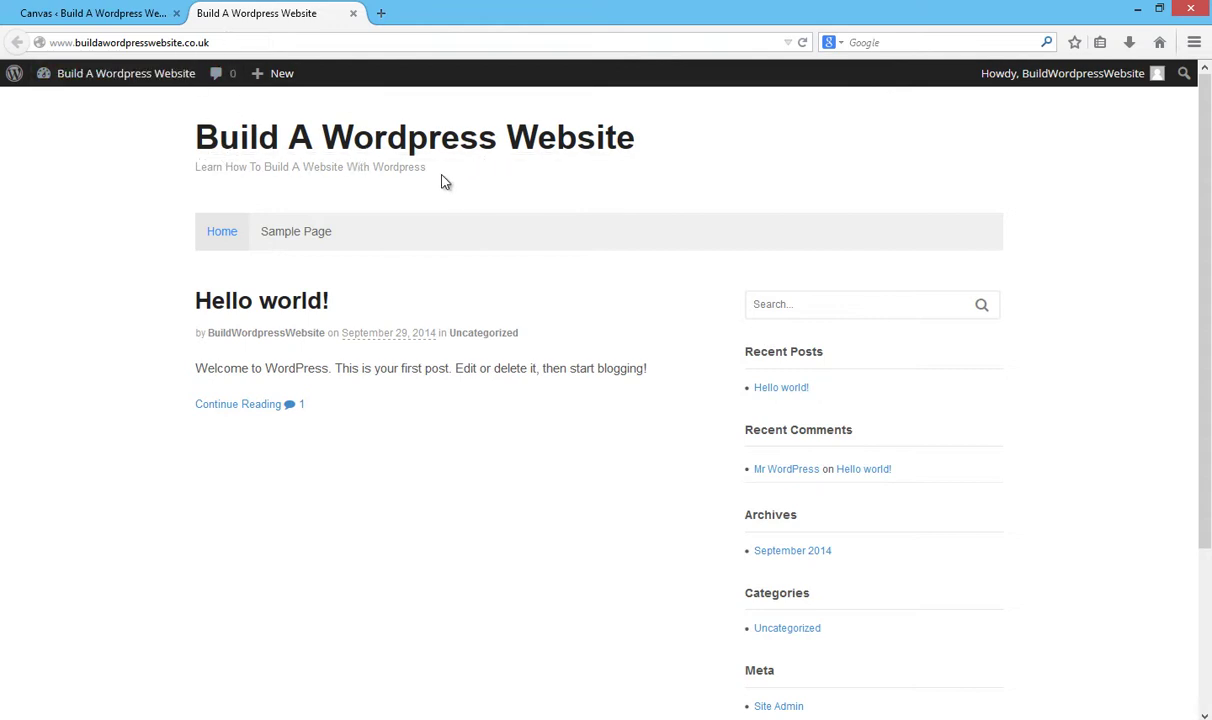
pyautogui.moveTo(374, 172); pyautogui.dragTo(195, 162)
pyautogui.click(194, 136)
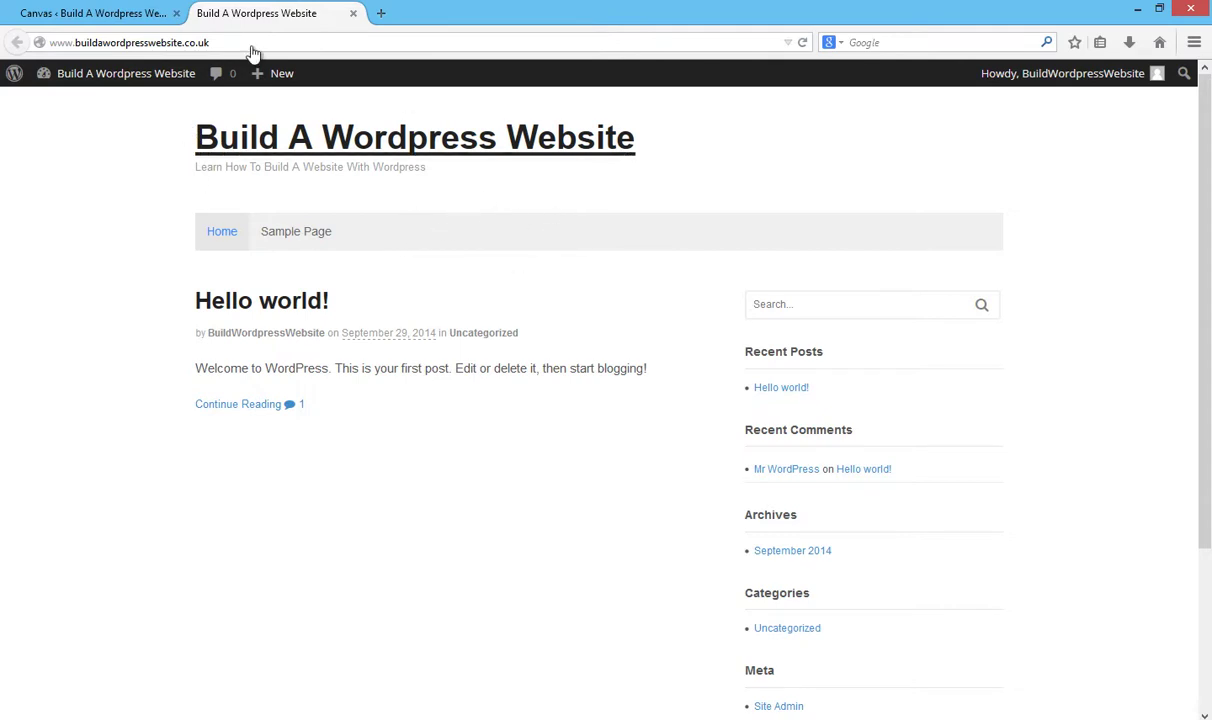
# Open a new tab and remove its three WordPress site thumbnails
pyautogui.click(380, 13)
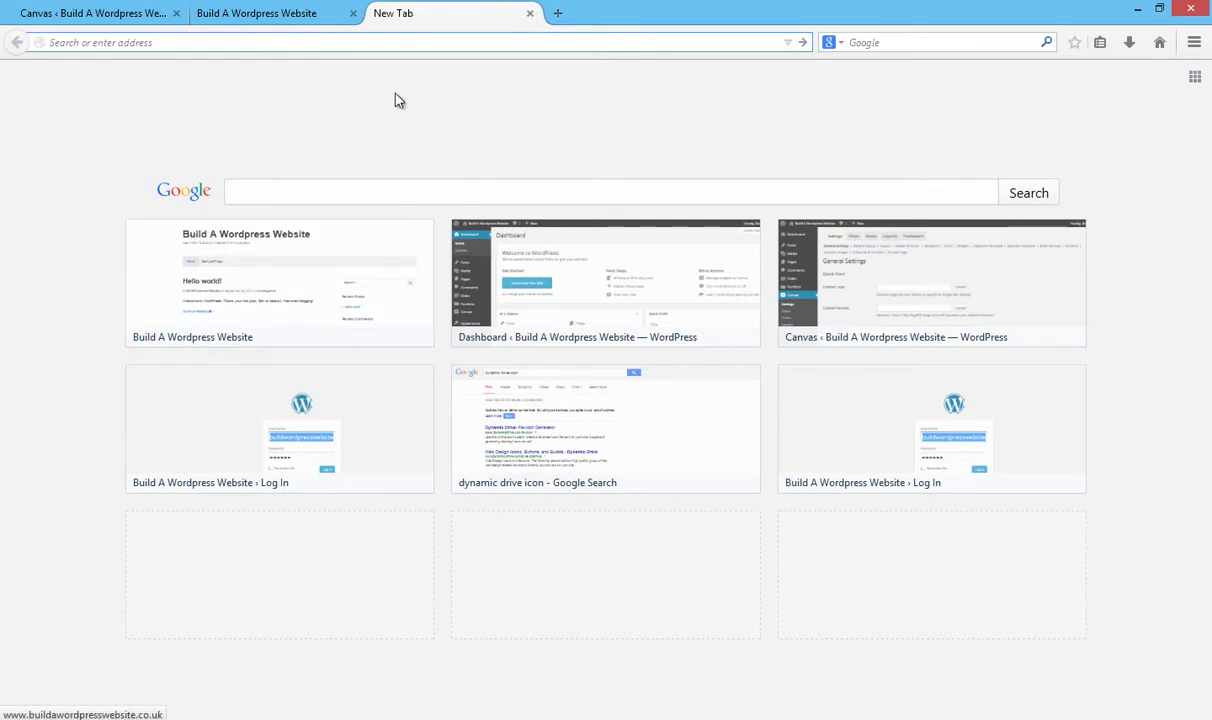
pyautogui.click(421, 232)
pyautogui.click(422, 232)
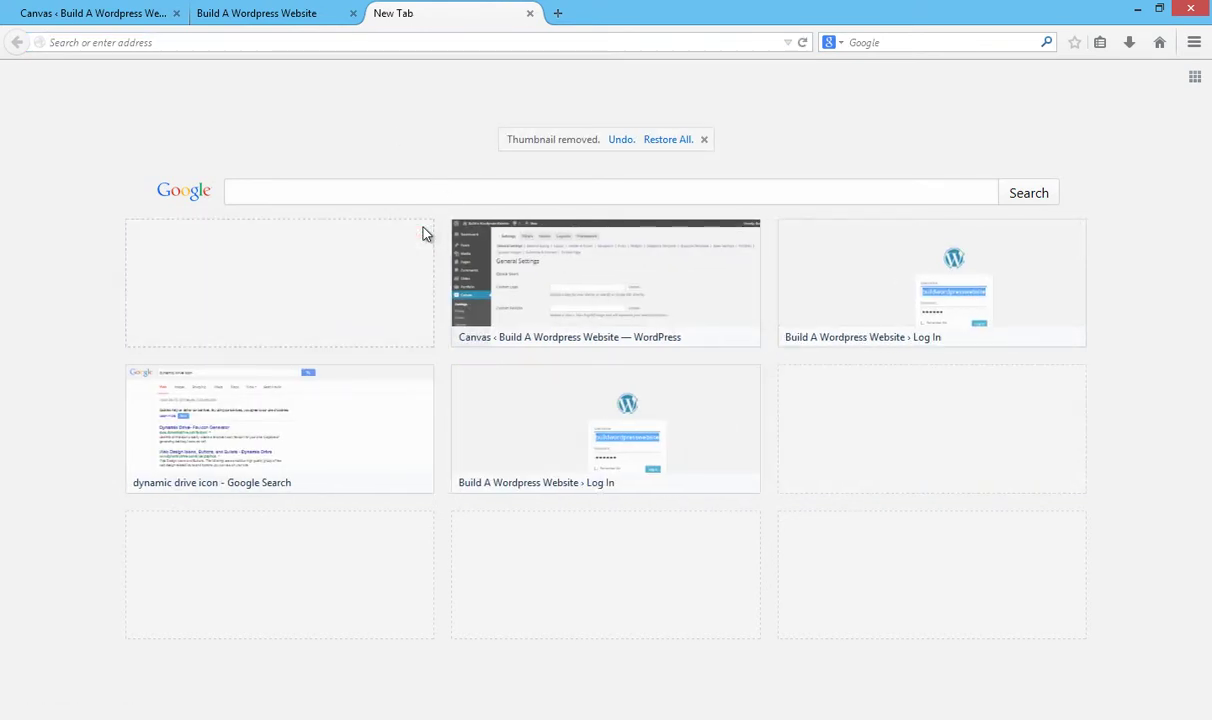
pyautogui.click(422, 232)
# Search Google for 'digital point' from the address bar
pyautogui.click(338, 41)
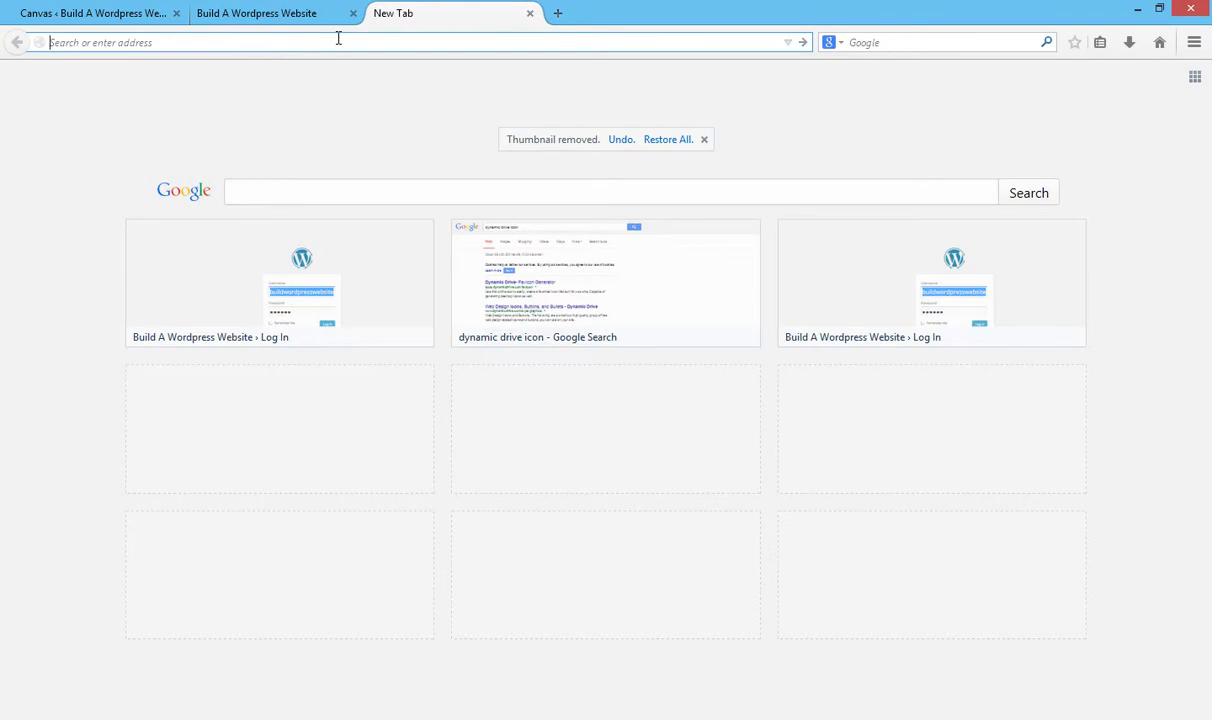
pyautogui.write('digital poin')
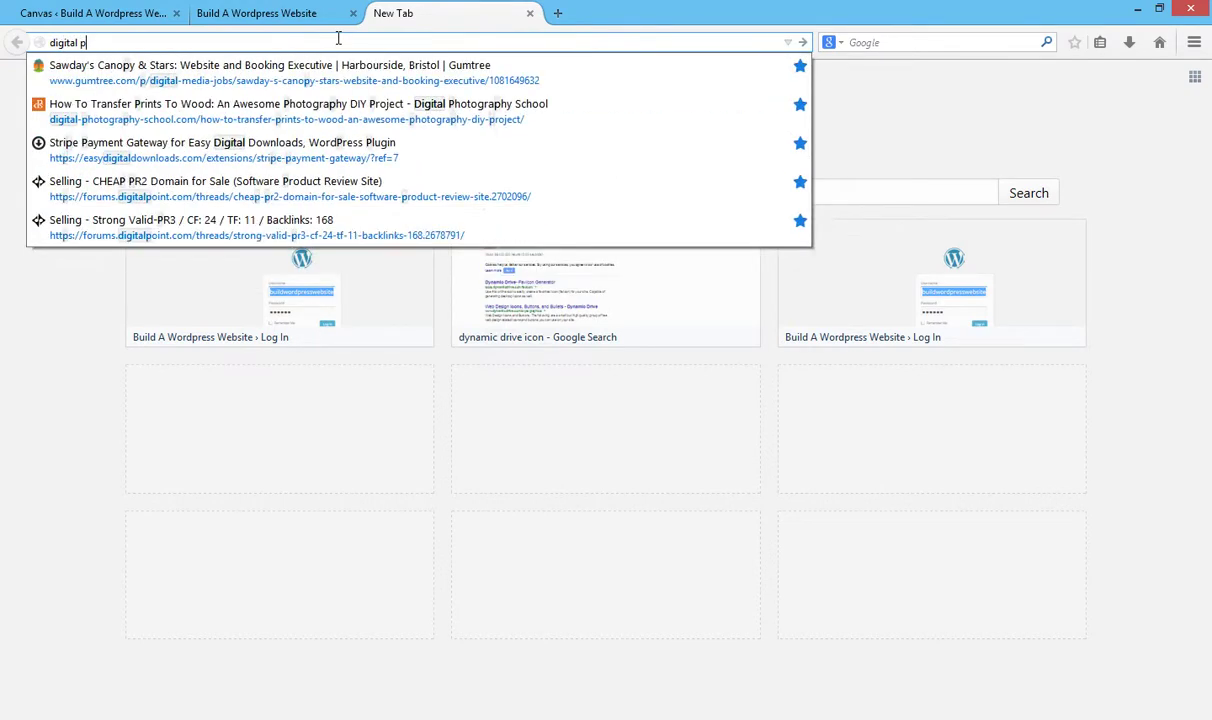
pyautogui.write('t')
pyautogui.press('Return')
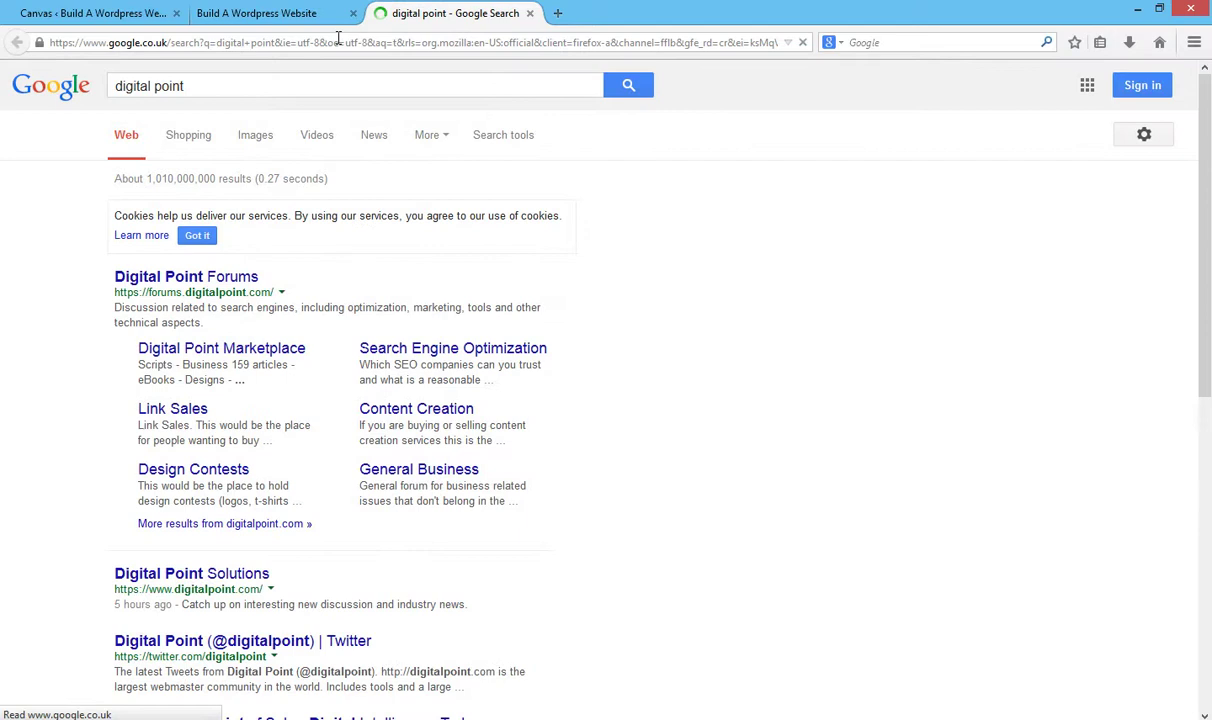
# Open Digital Point Forums and go to the Design forum under Services, scrolling its thread list
pyautogui.click(213, 285)
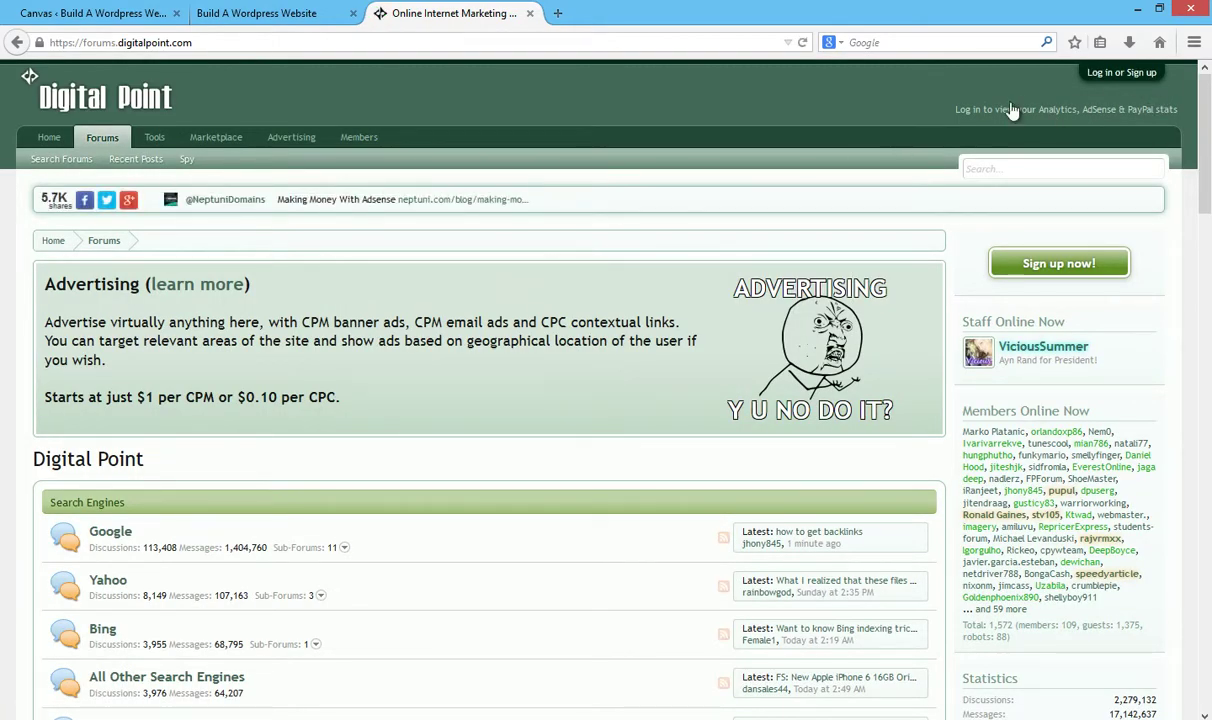
pyautogui.moveTo(98, 146)
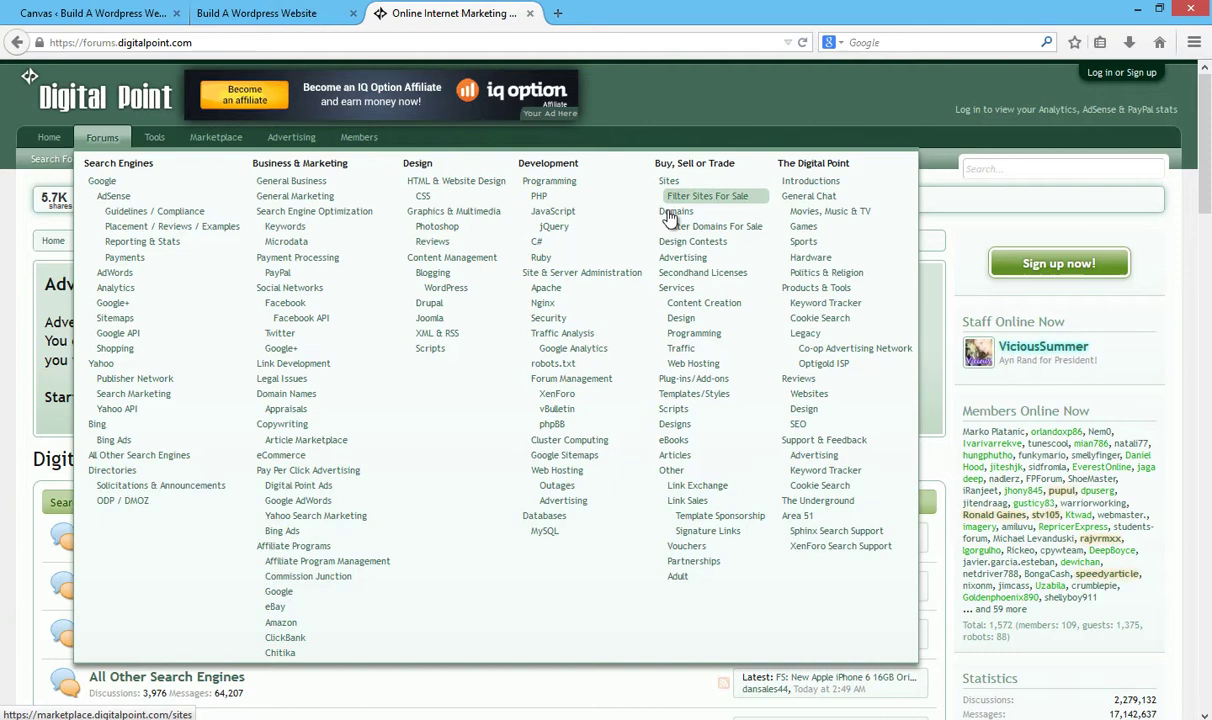
pyautogui.click(689, 326)
pyautogui.scroll(-2, 1049, 210)
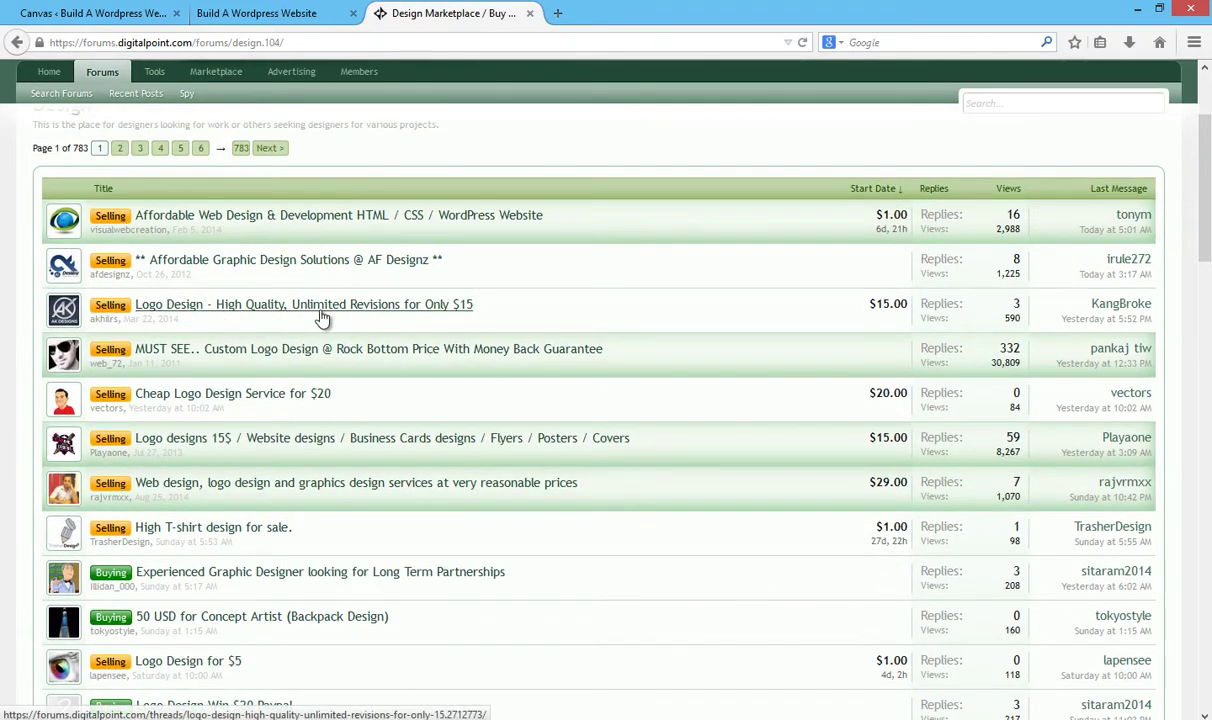
pyautogui.moveTo(405, 319)
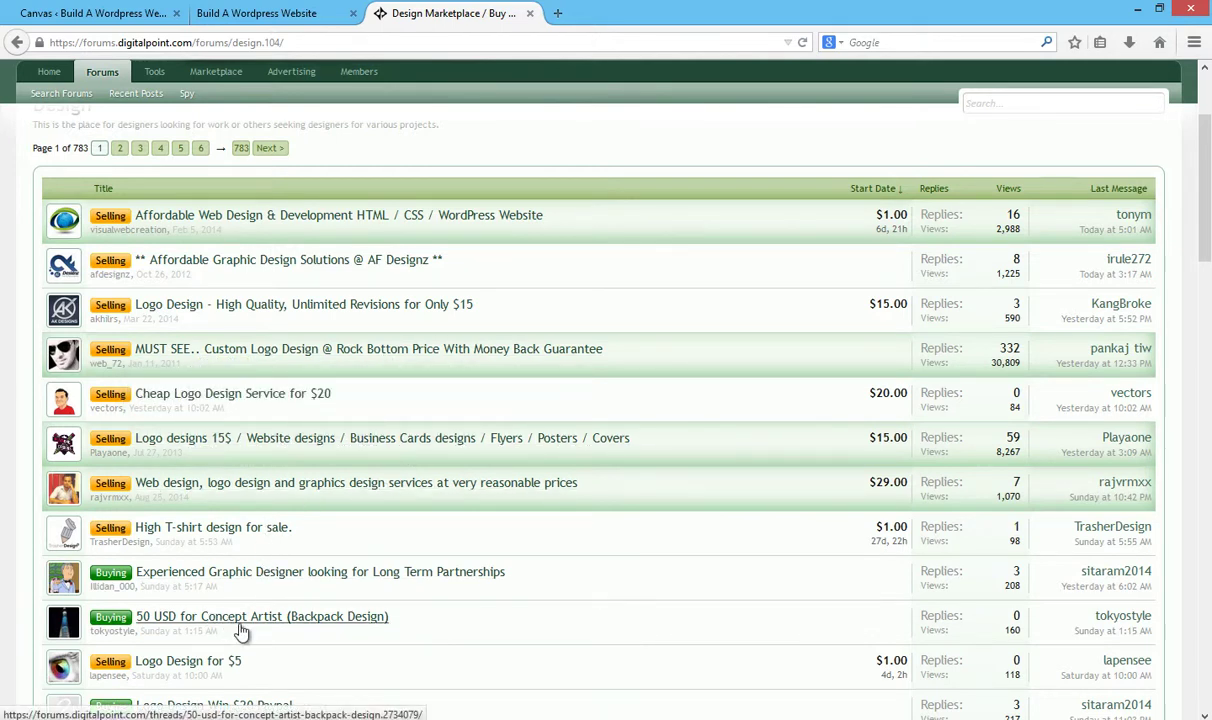
pyautogui.moveTo(1206, 162); pyautogui.dragTo(1206, 105)
# Go to the Fiverr website
pyautogui.click(306, 43)
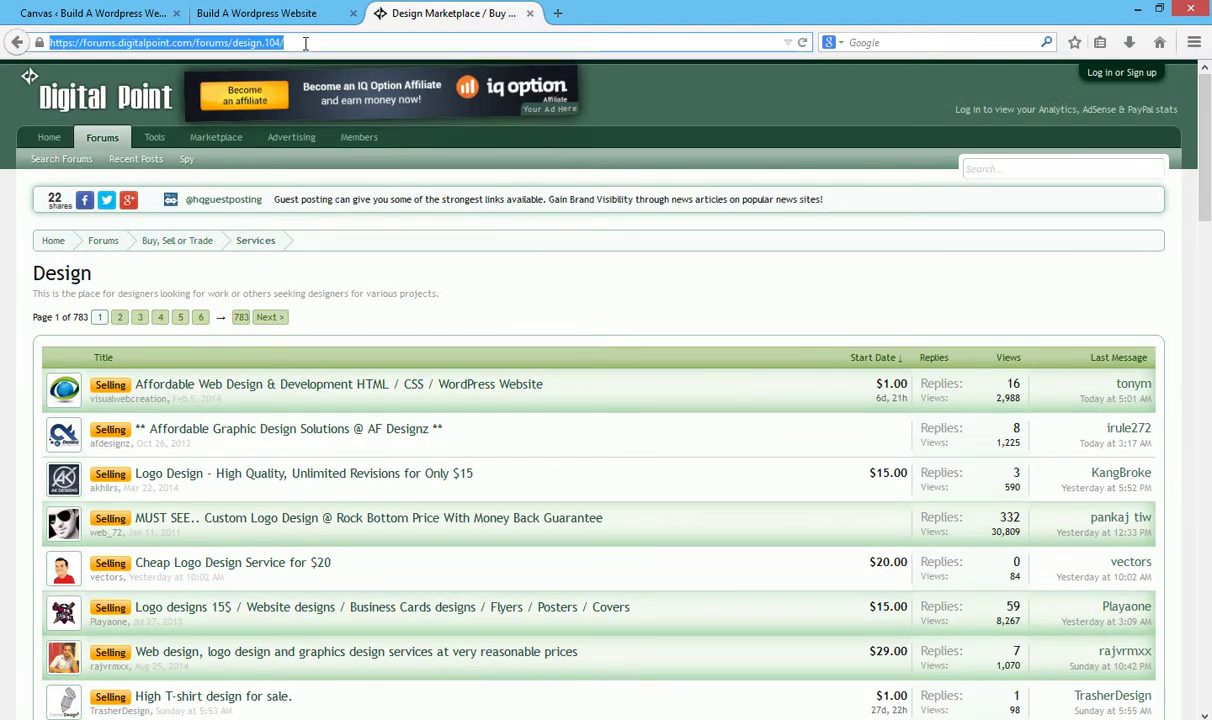
pyautogui.write('fiverr.com/')
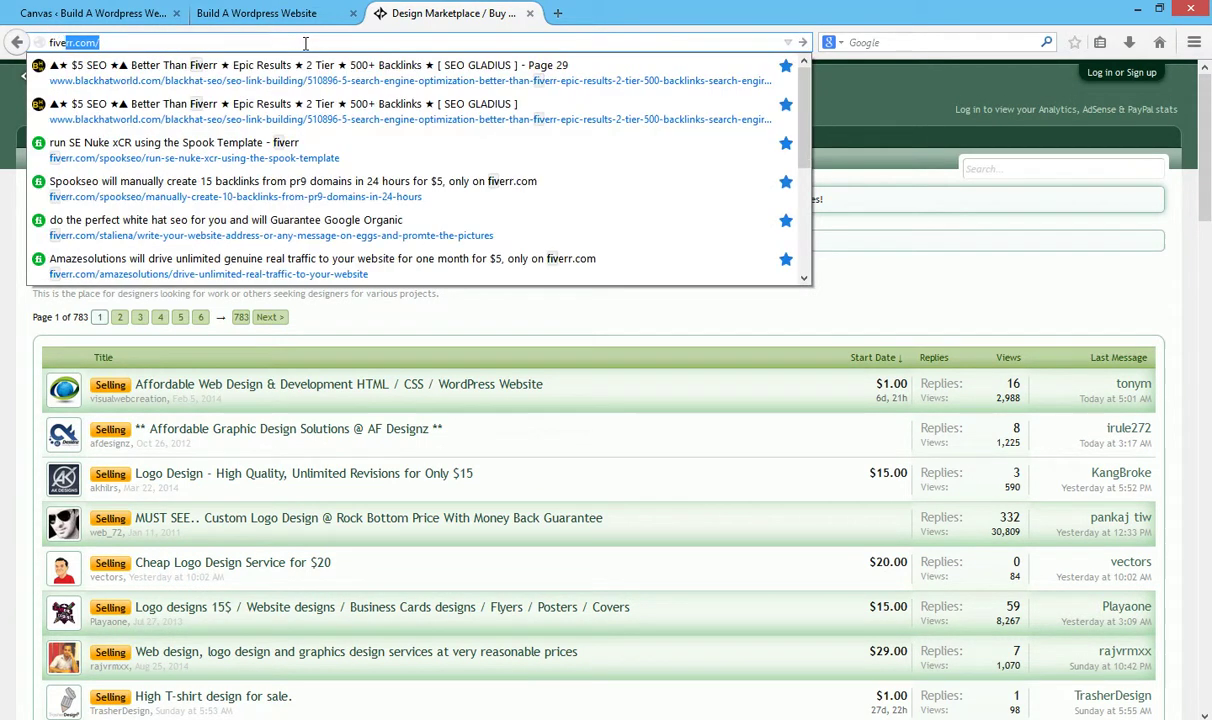
pyautogui.press('Return')
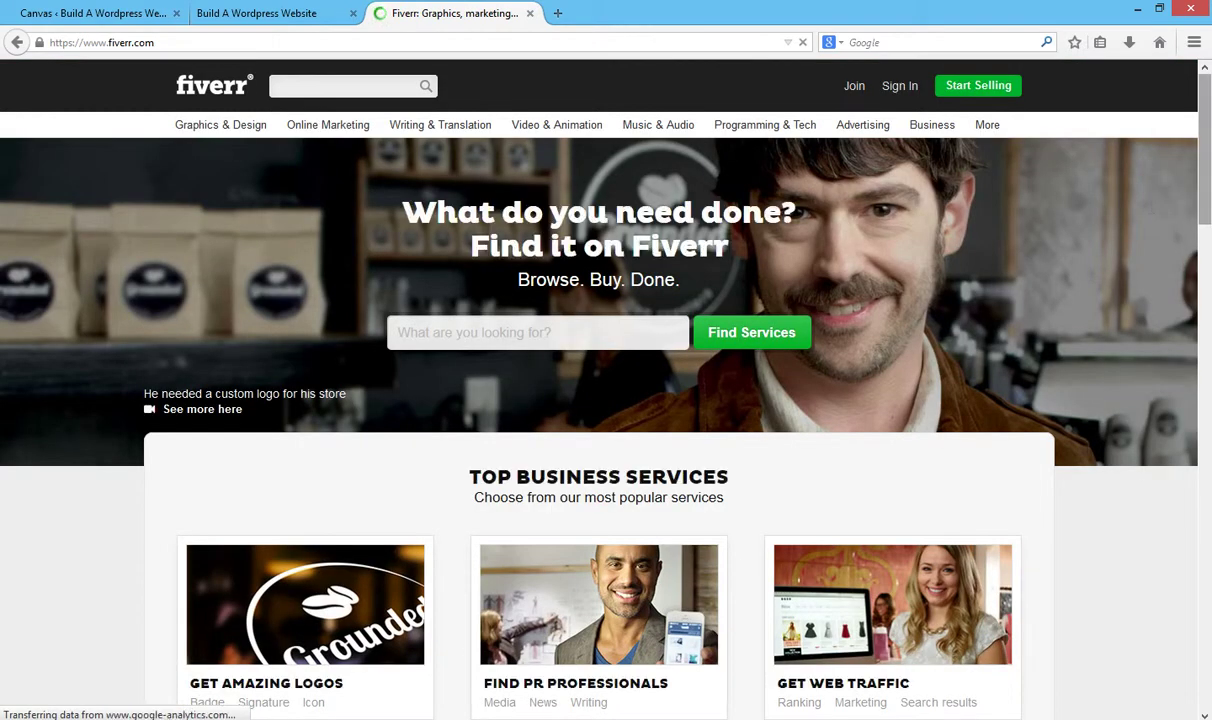
# Search Fiverr for 'logo', open the OUTSTANDING Logo for $5 gig and dismiss the signup popup
pyautogui.click(311, 85)
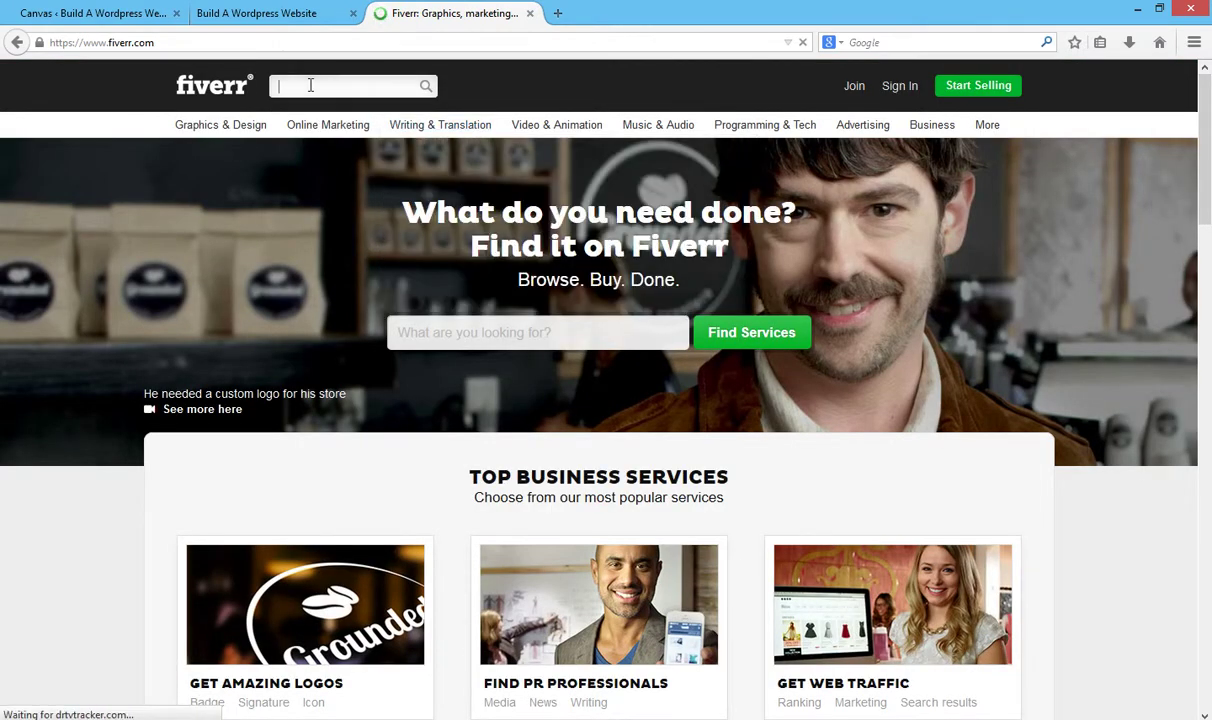
pyautogui.write('logo')
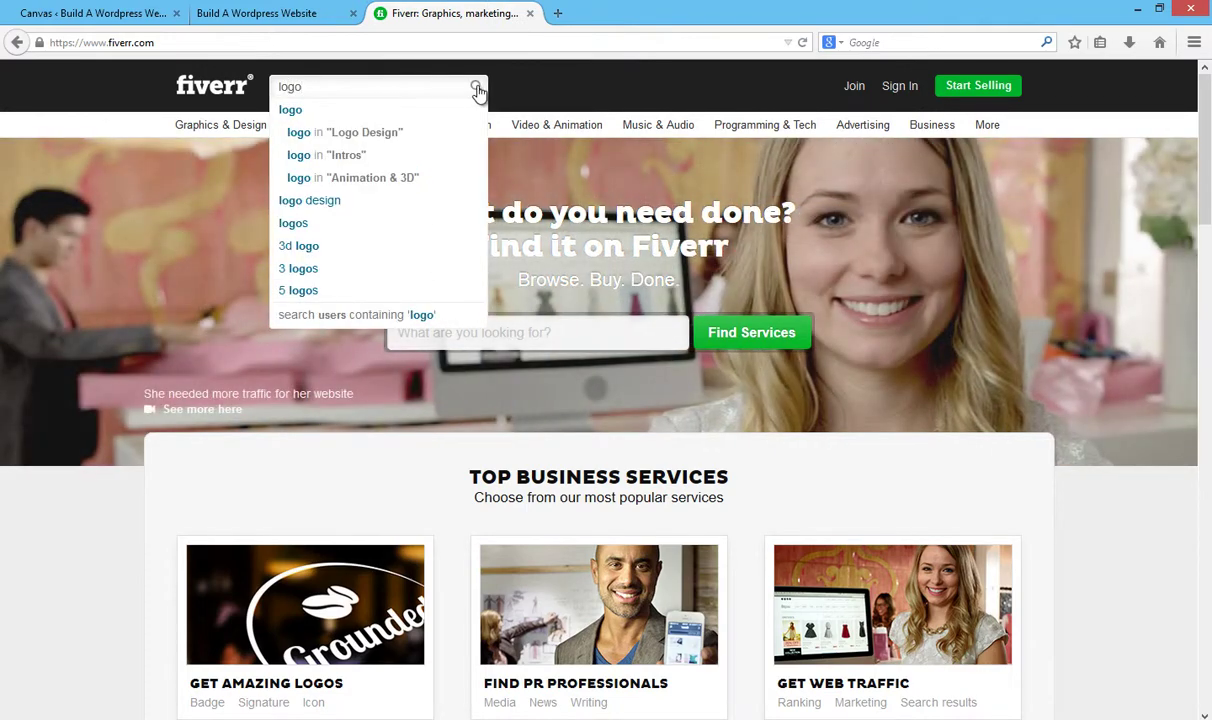
pyautogui.click(476, 86)
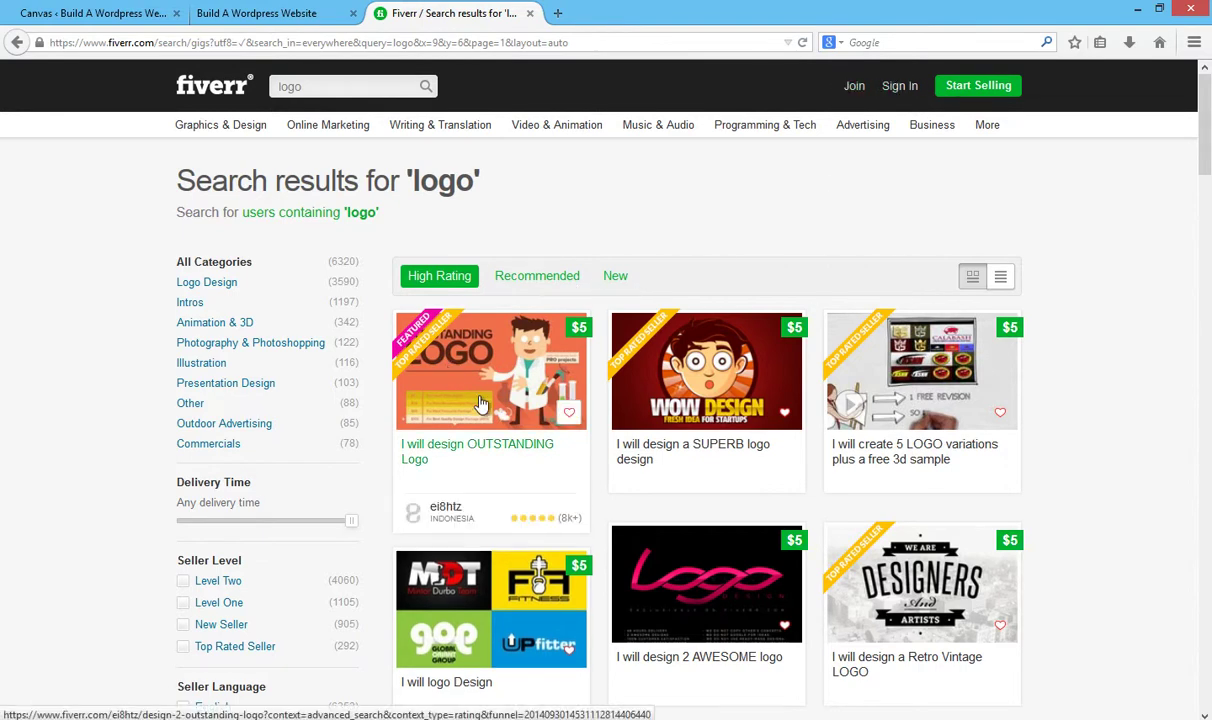
pyautogui.click(447, 458)
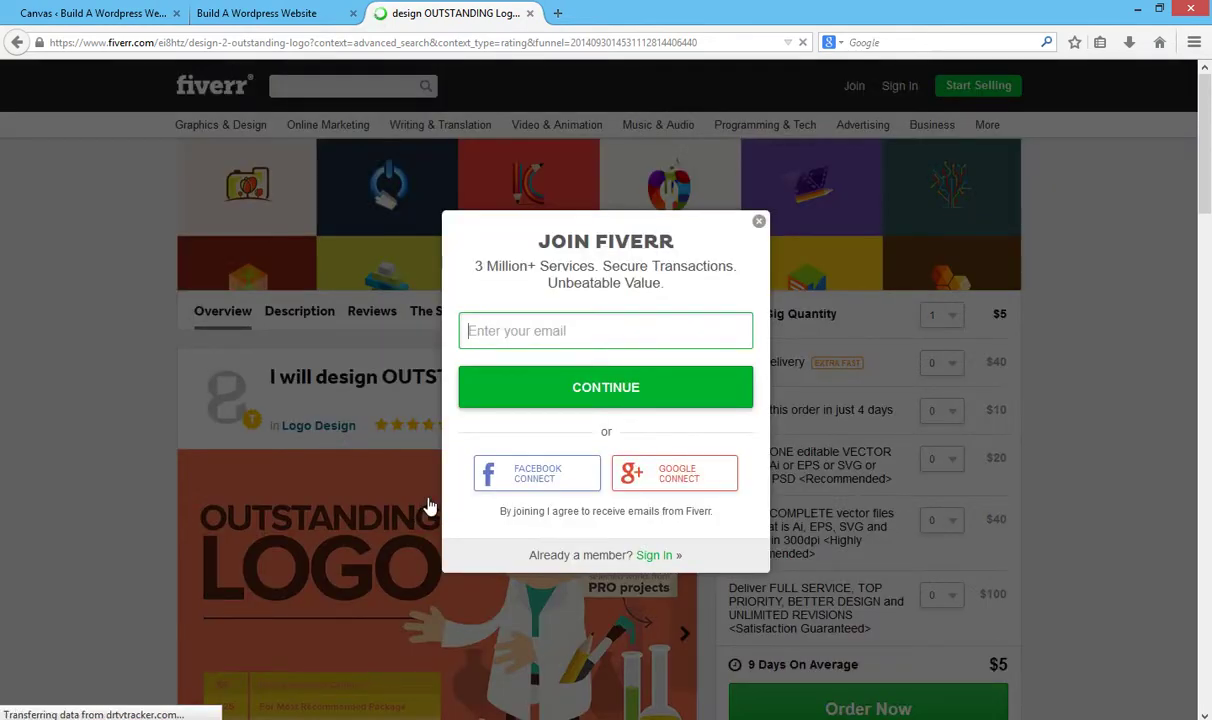
pyautogui.click(759, 221)
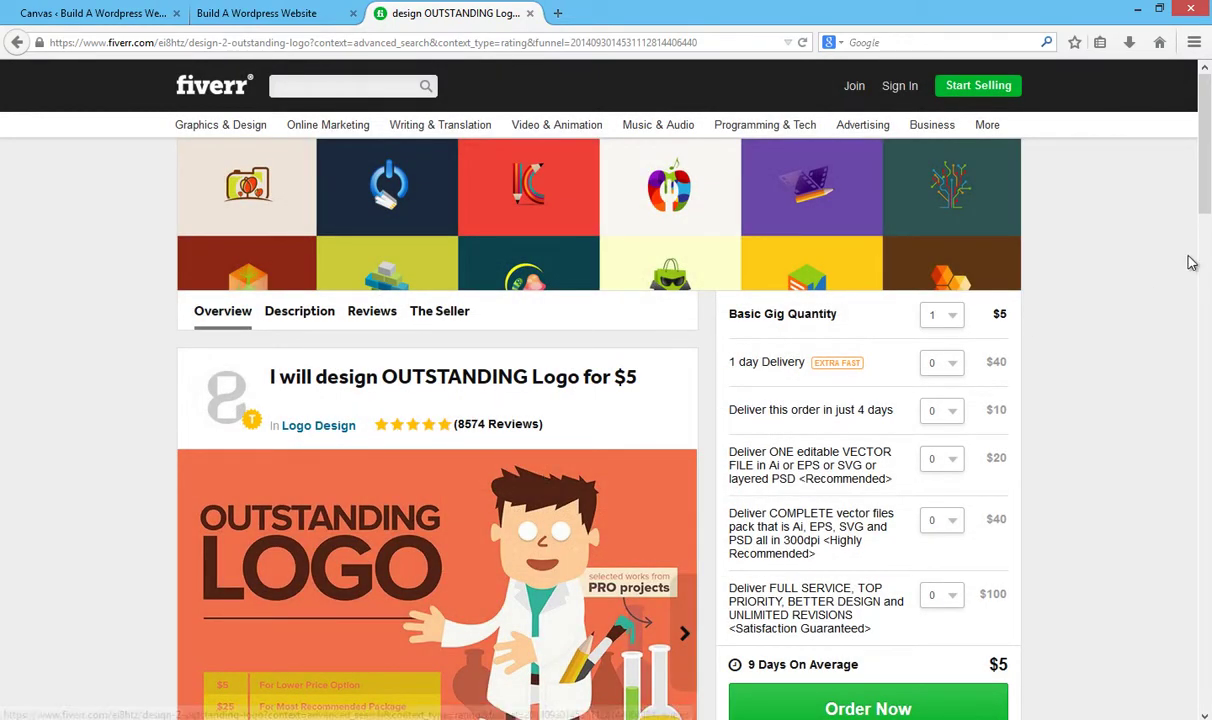
pyautogui.moveTo(1207, 148); pyautogui.dragTo(1207, 270)
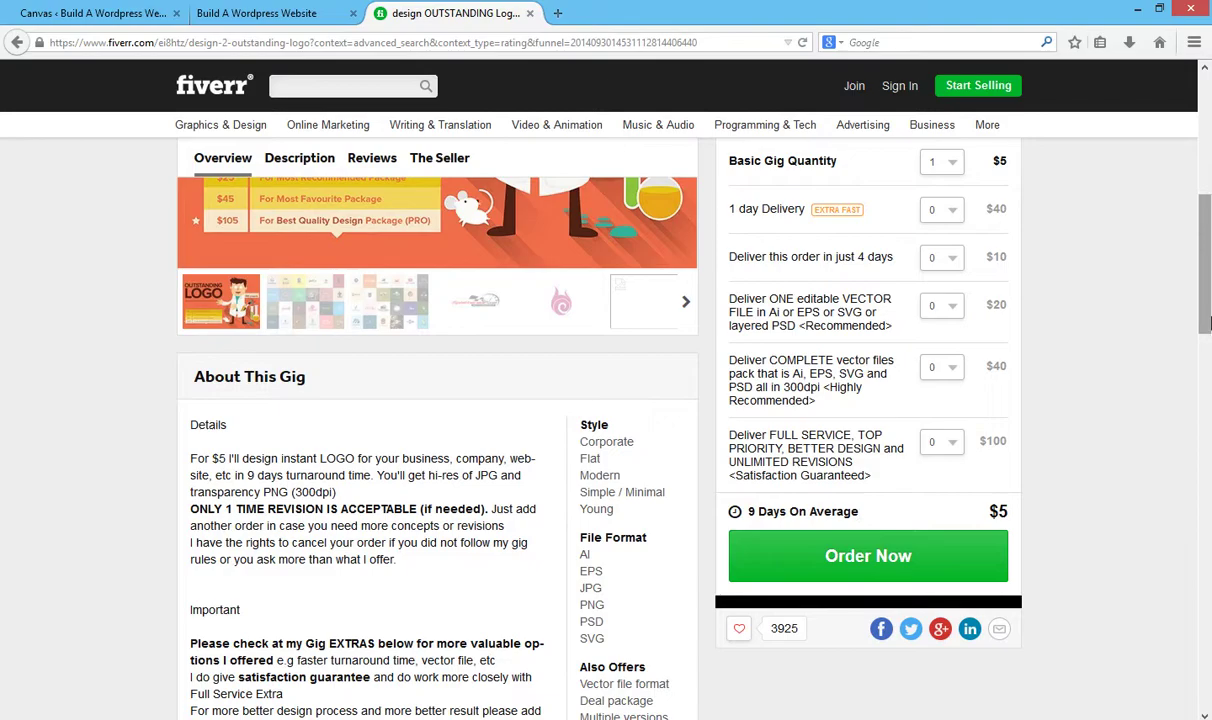
pyautogui.scroll(5, 1140, 183)
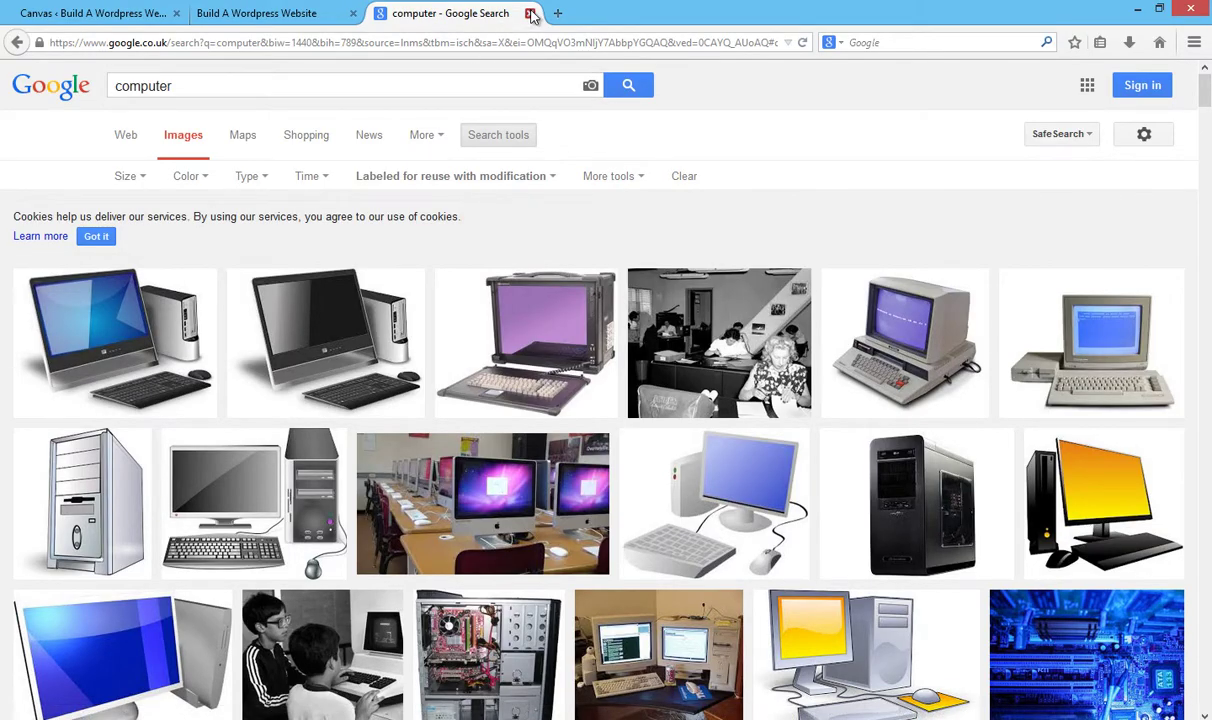
# Close the search tab and upload the Build A Wordpress Website Logo image for the Custom Logo
pyautogui.click(529, 13)
pyautogui.click(186, 13)
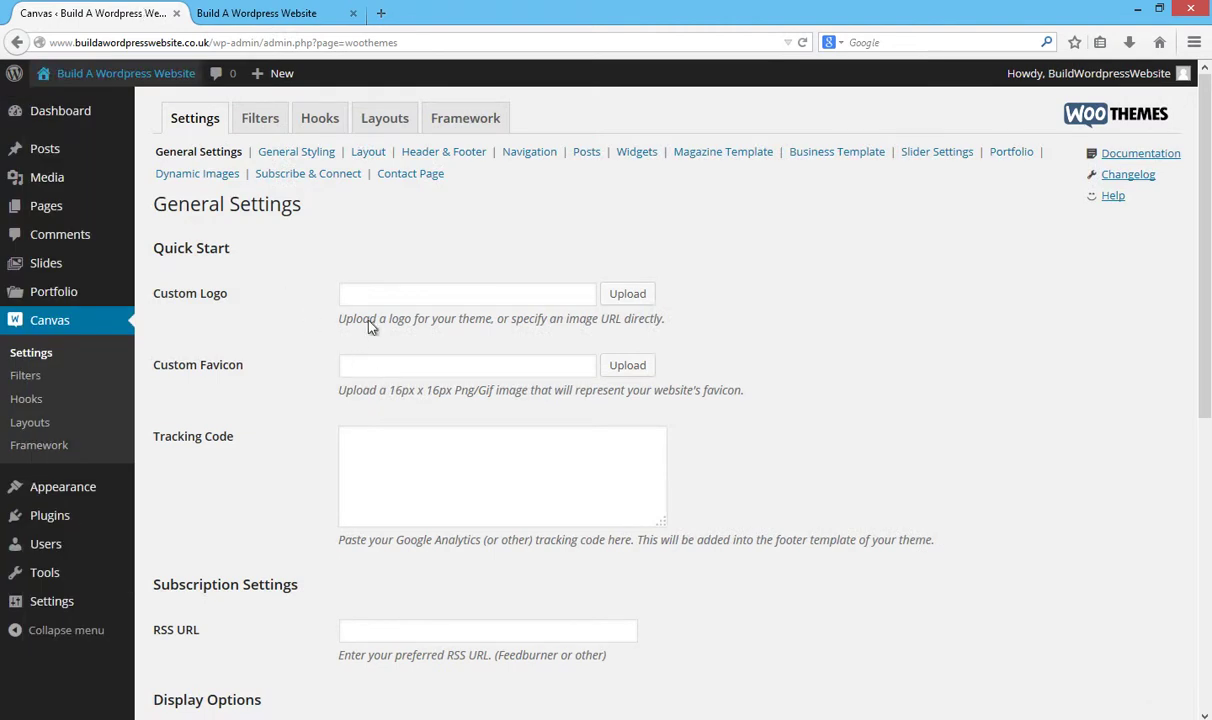
pyautogui.click(630, 308)
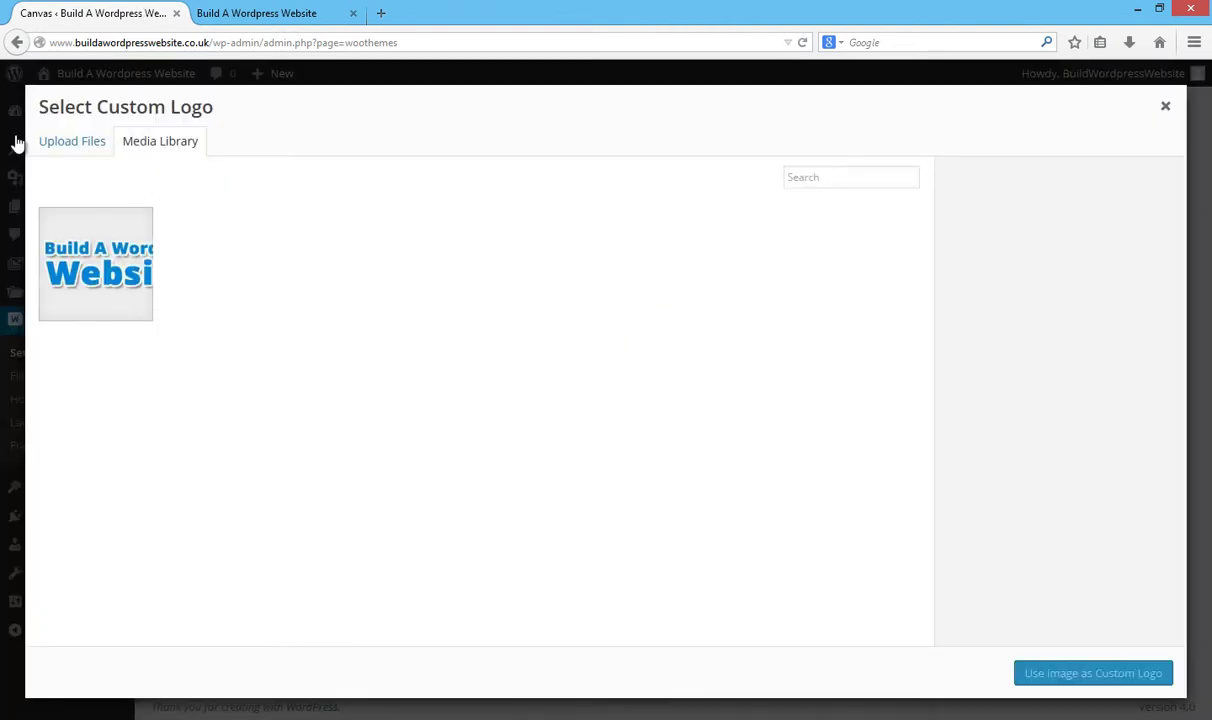
pyautogui.click(70, 145)
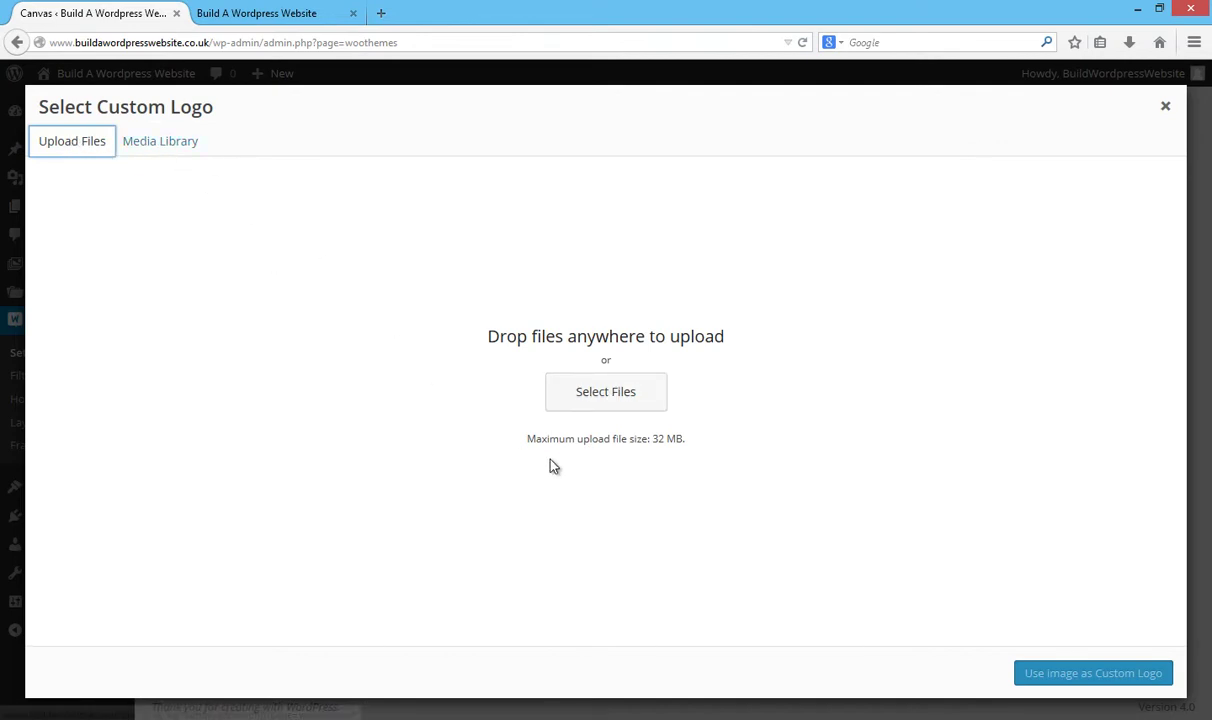
pyautogui.click(616, 396)
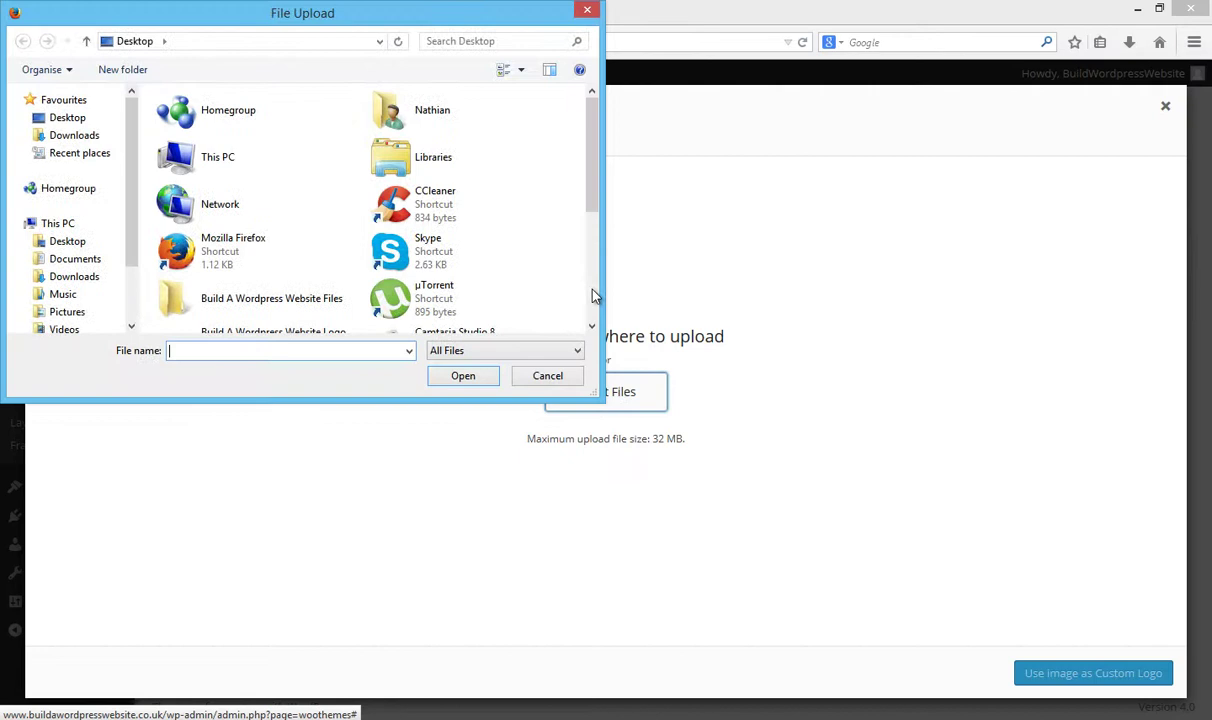
pyautogui.moveTo(594, 124); pyautogui.dragTo(594, 208)
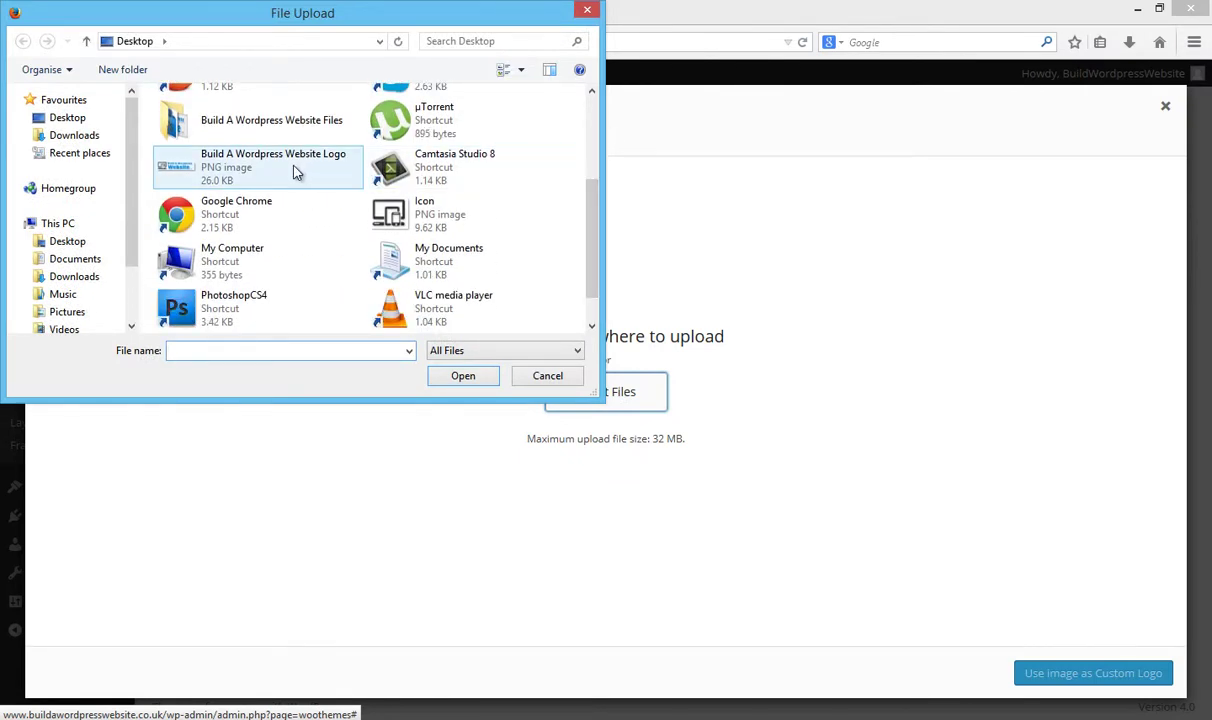
pyautogui.doubleClick(233, 172)
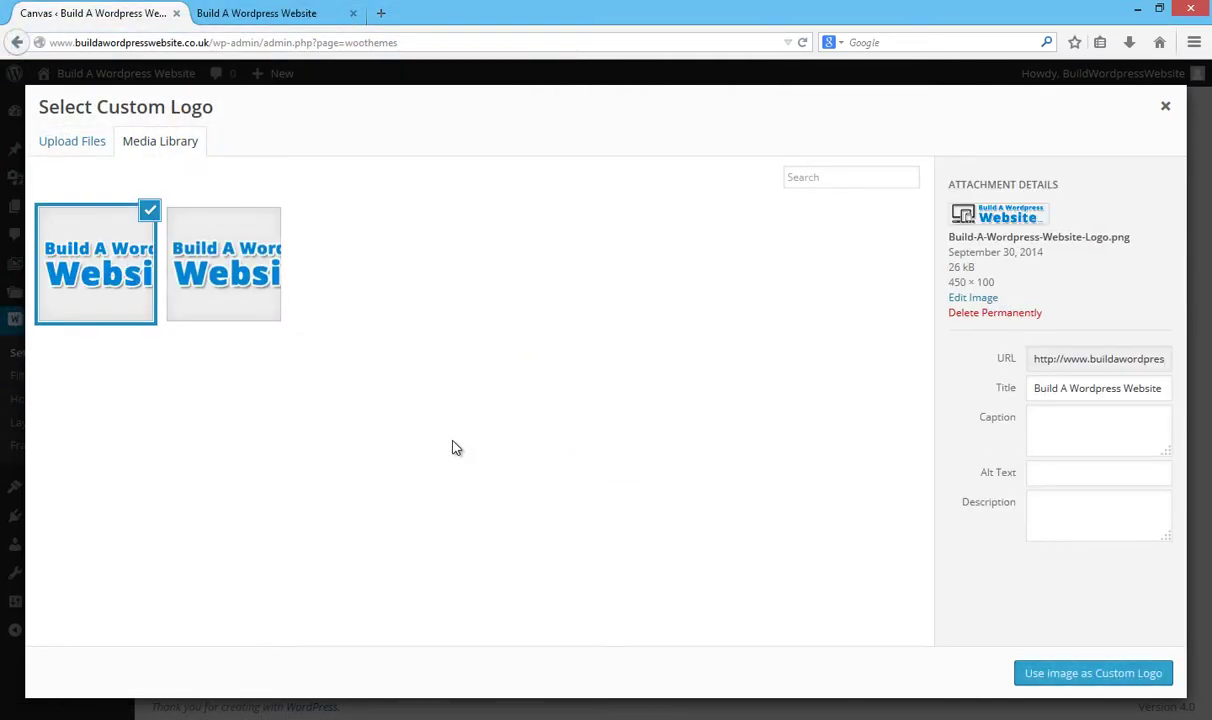
# Permanently delete the older Website-Logo.jpg from the media library
pyautogui.click(258, 285)
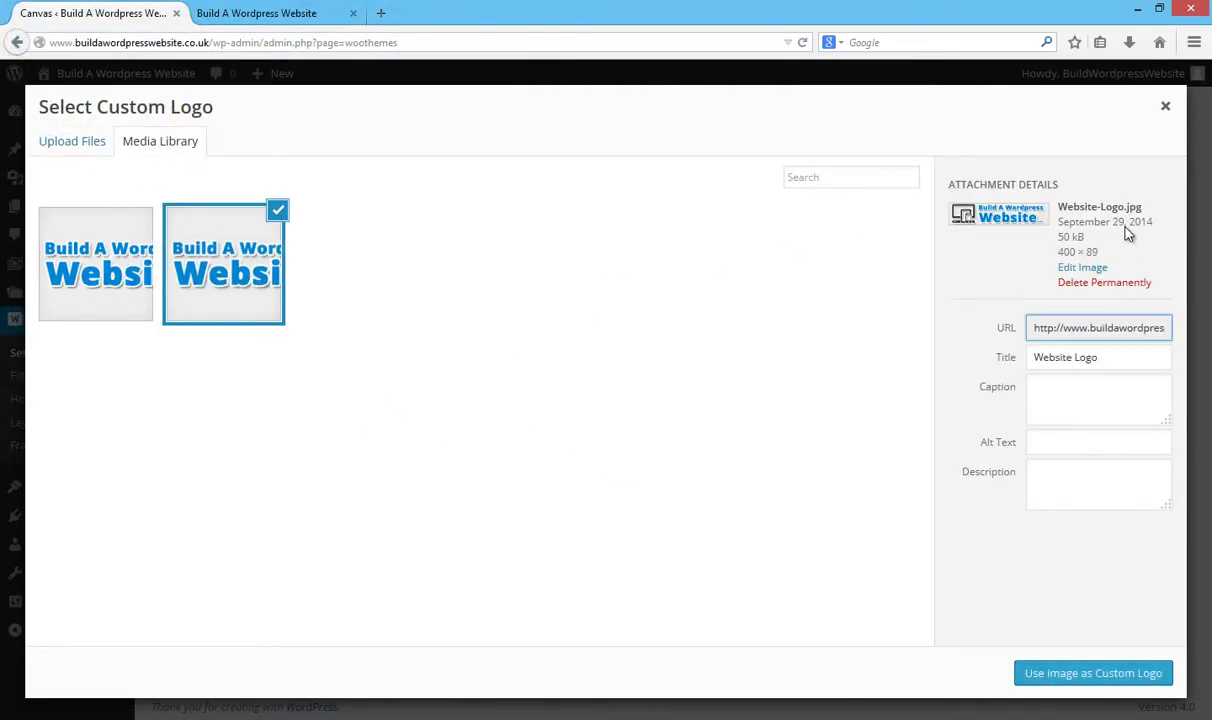
pyautogui.click(1118, 284)
pyautogui.click(603, 335)
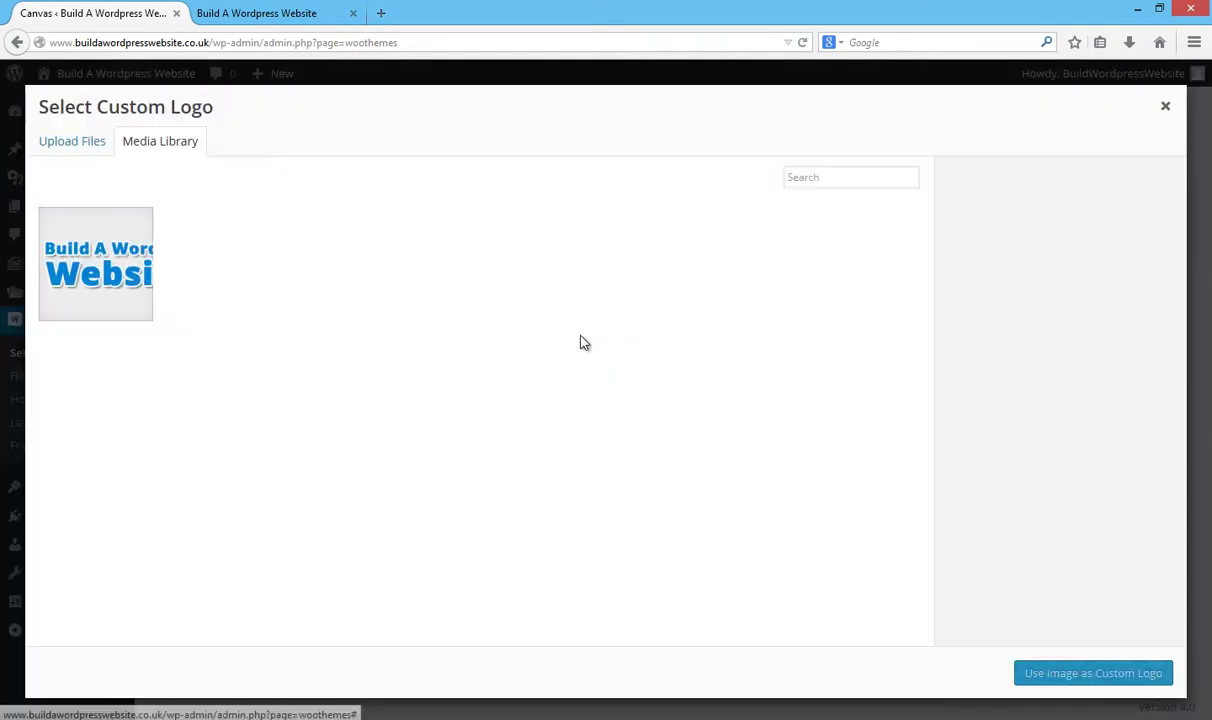
# Copy 'Build A Wordpress Website' from the new logo's title into its Alt Text and Description fields
pyautogui.click(60, 280)
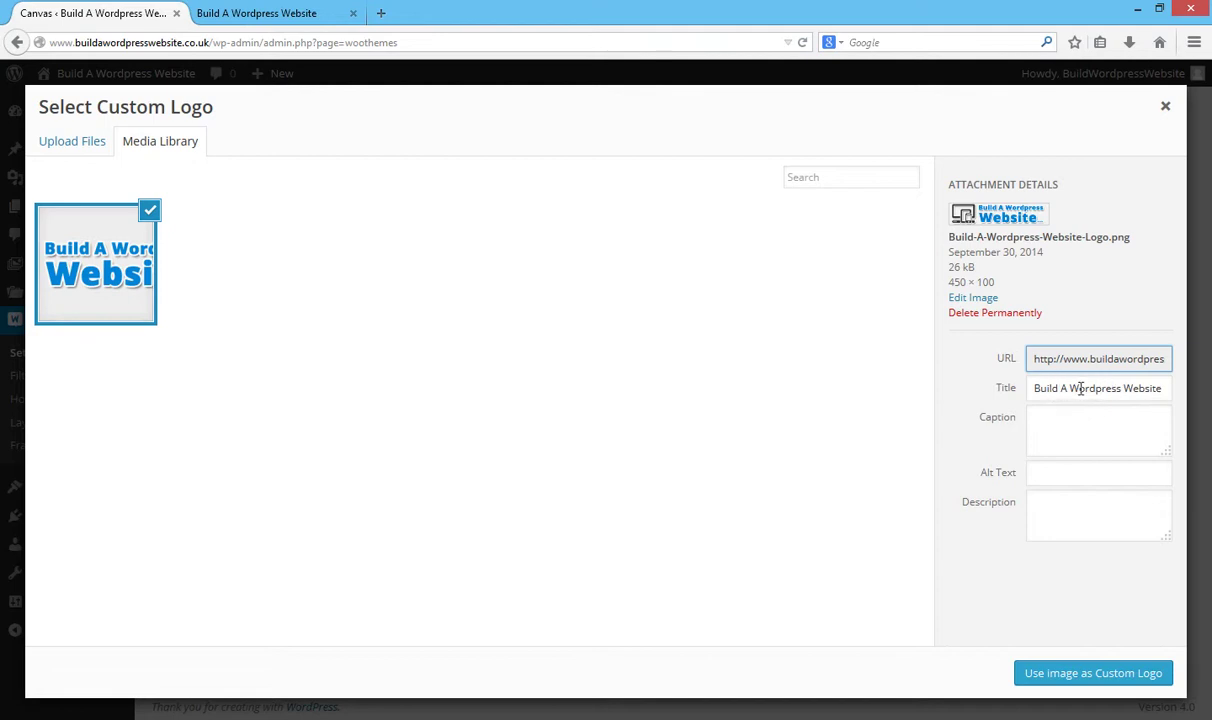
pyautogui.moveTo(1037, 391); pyautogui.dragTo(1208, 391)
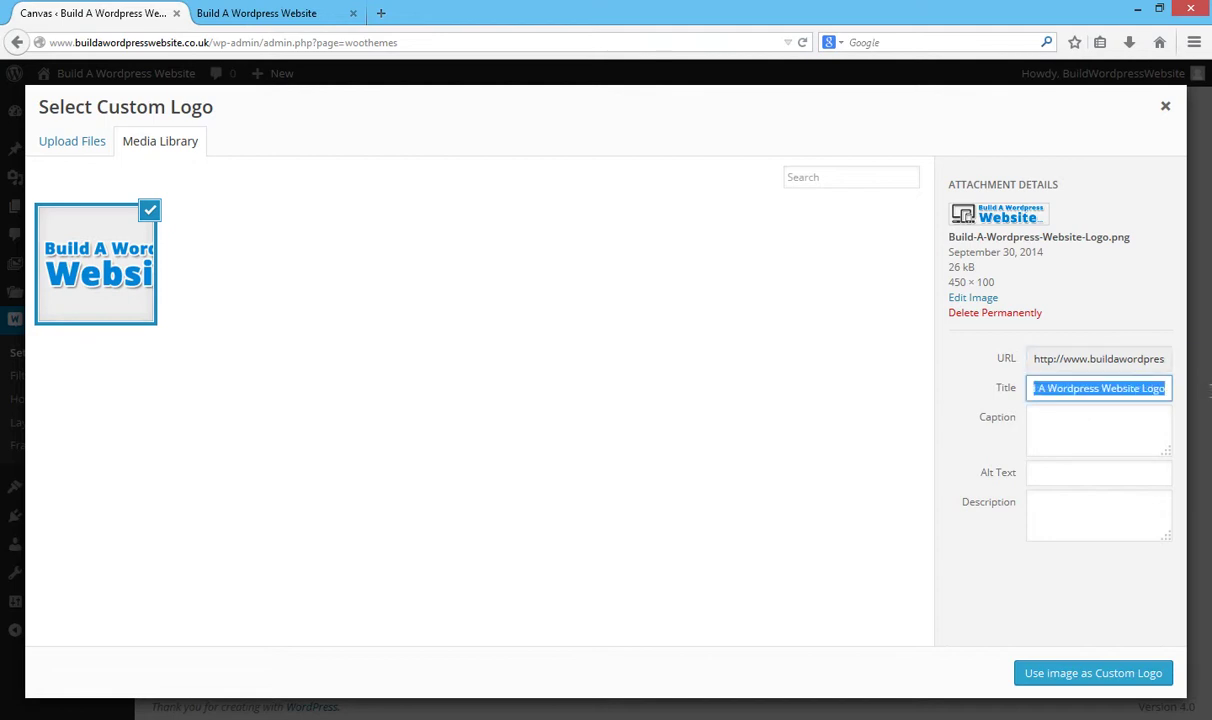
pyautogui.rightClick(1066, 385)
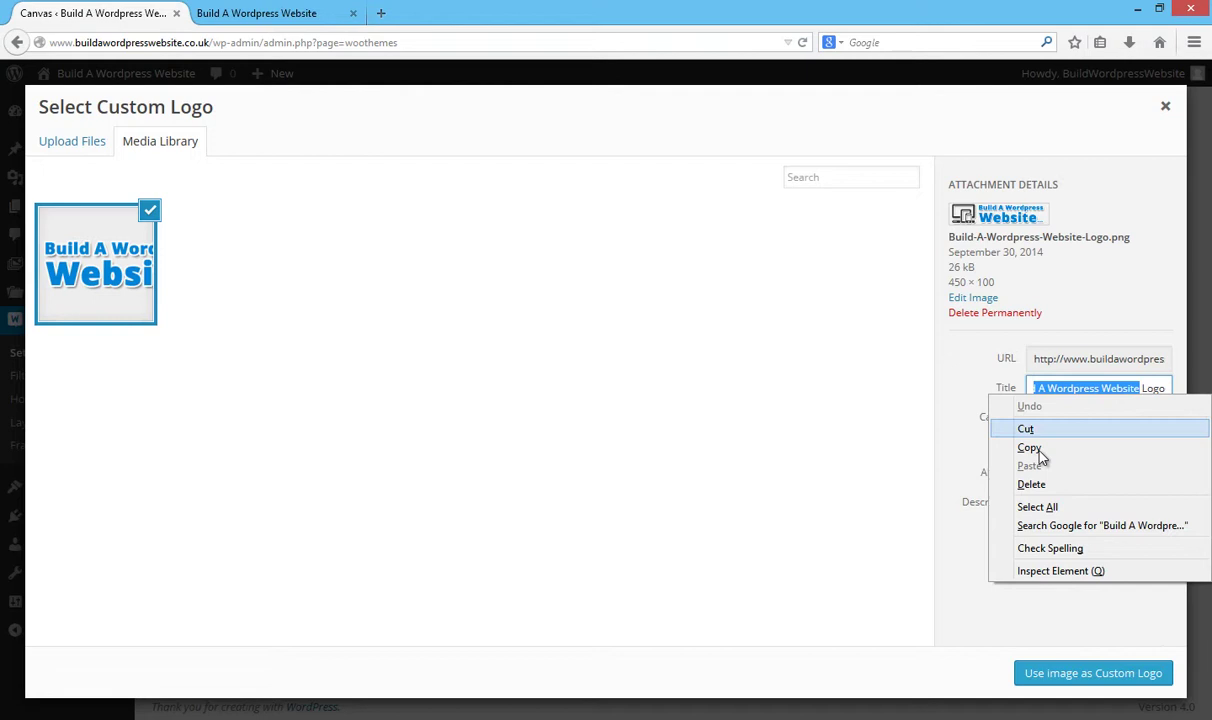
pyautogui.click(985, 443)
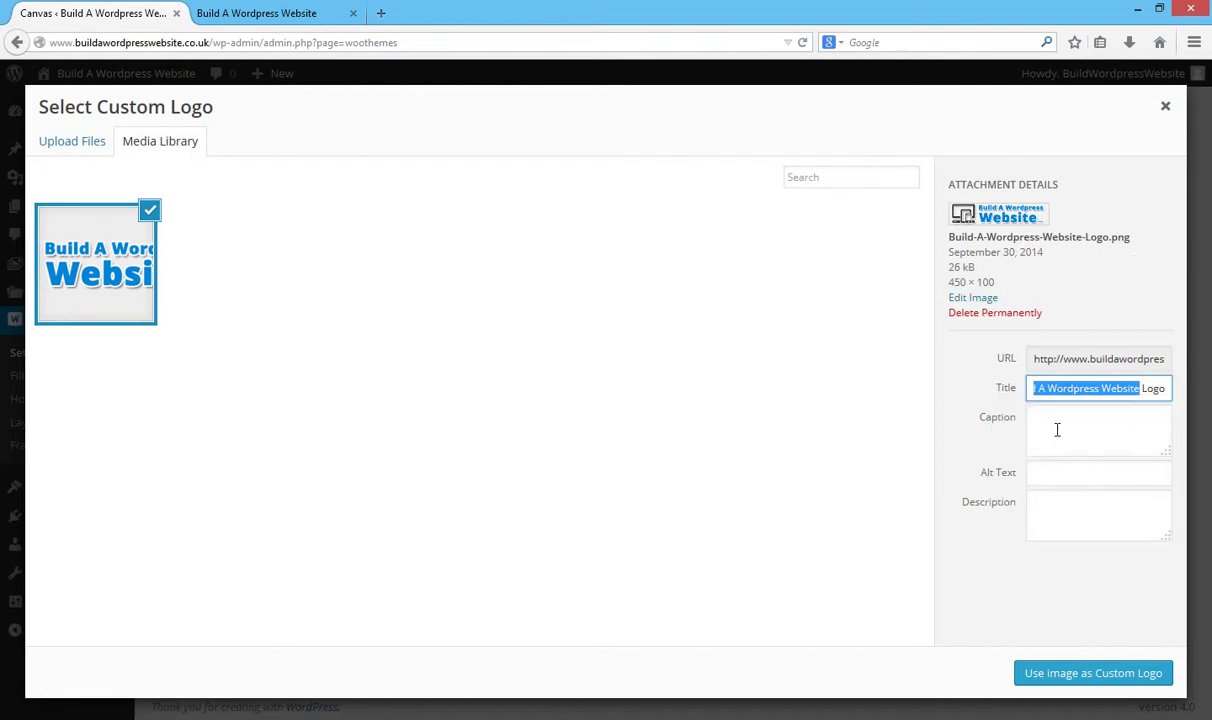
pyautogui.click(1058, 476)
pyautogui.rightClick(1063, 479)
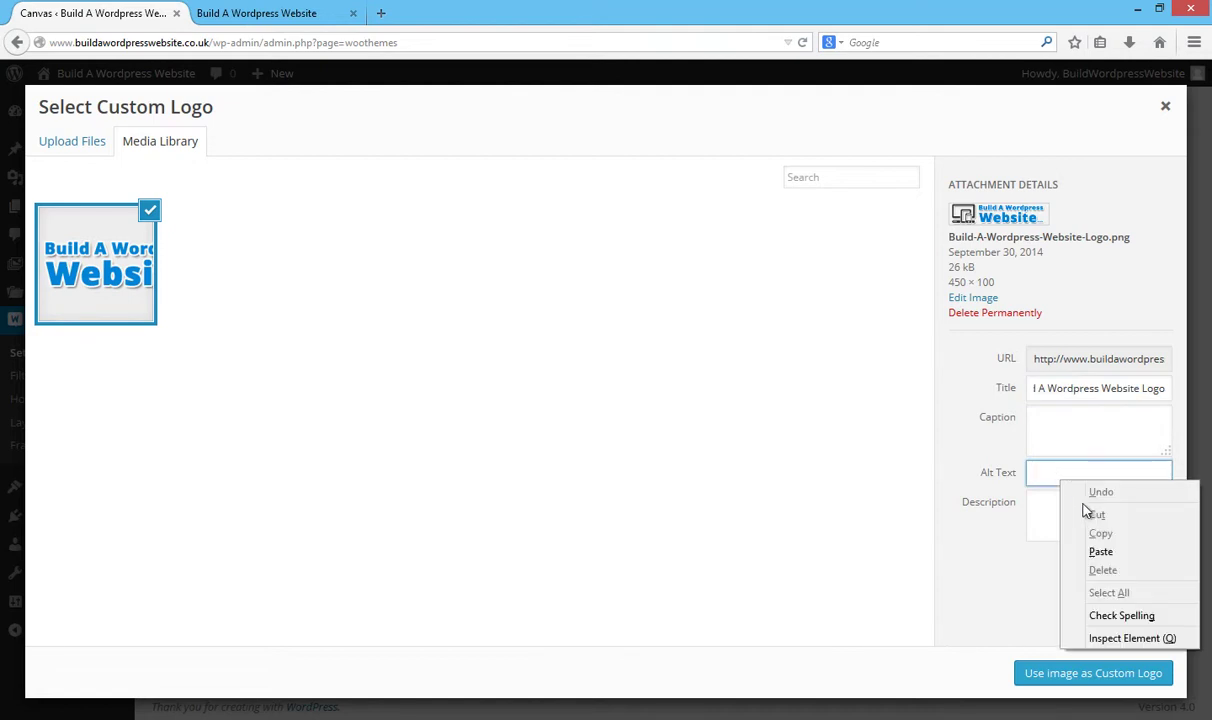
pyautogui.click(1115, 549)
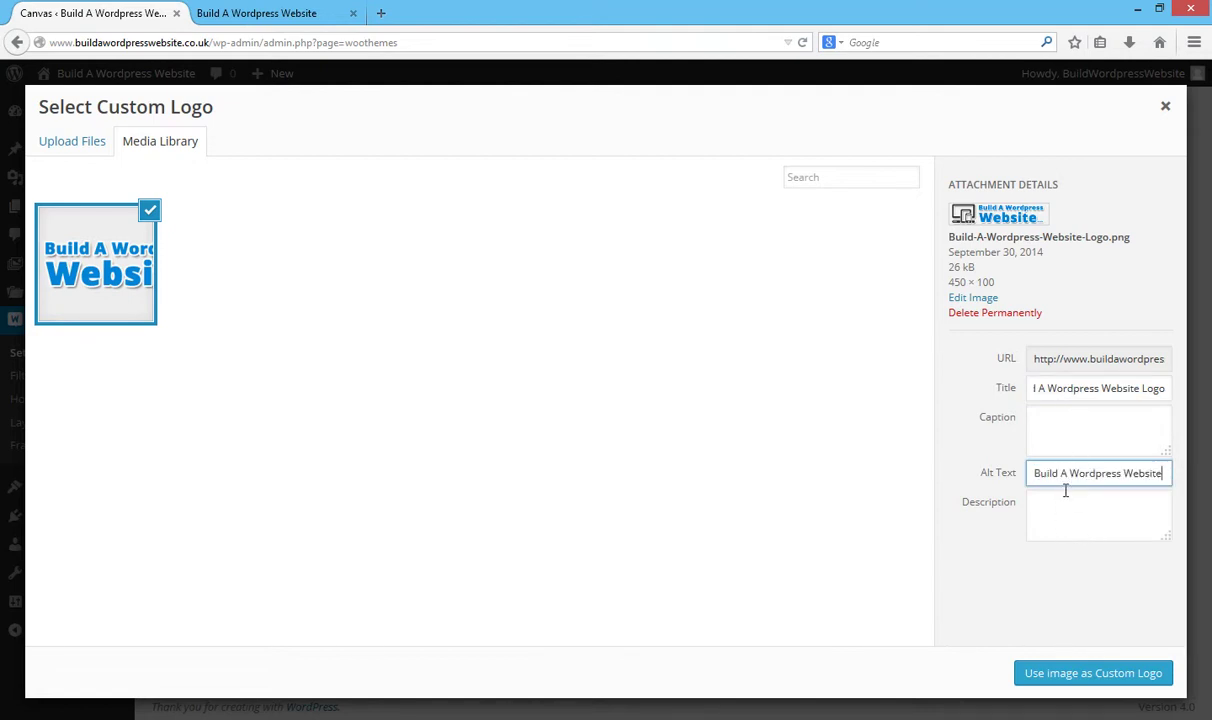
pyautogui.click(1068, 514)
pyautogui.rightClick(1070, 514)
pyautogui.click(1040, 582)
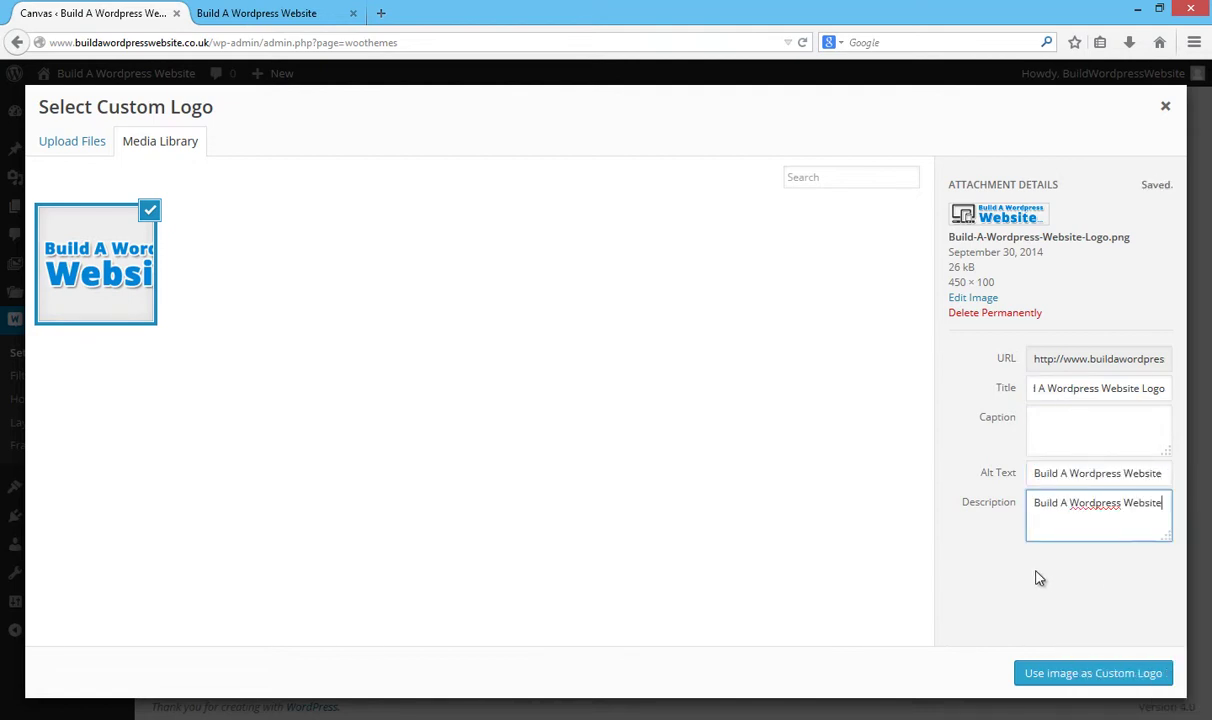
# Apply the image as the Custom Logo, then open and cancel the Custom Favicon upload dialog
pyautogui.click(1085, 673)
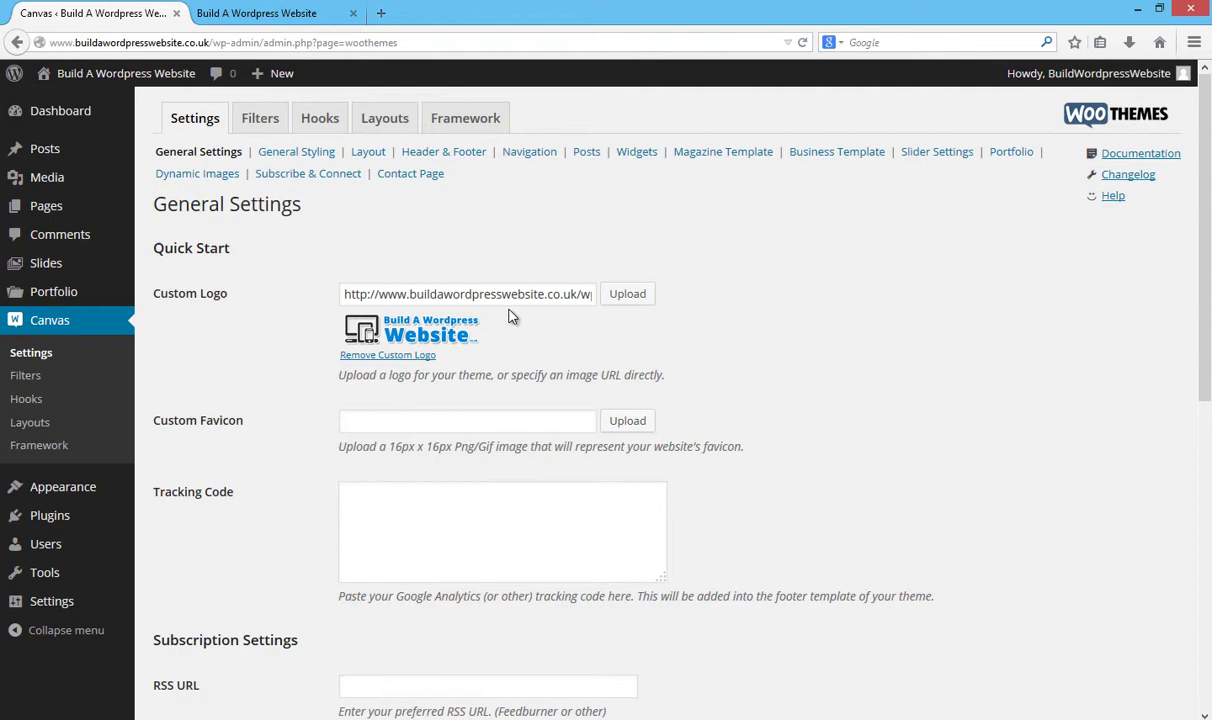
pyautogui.click(641, 424)
pyautogui.click(85, 148)
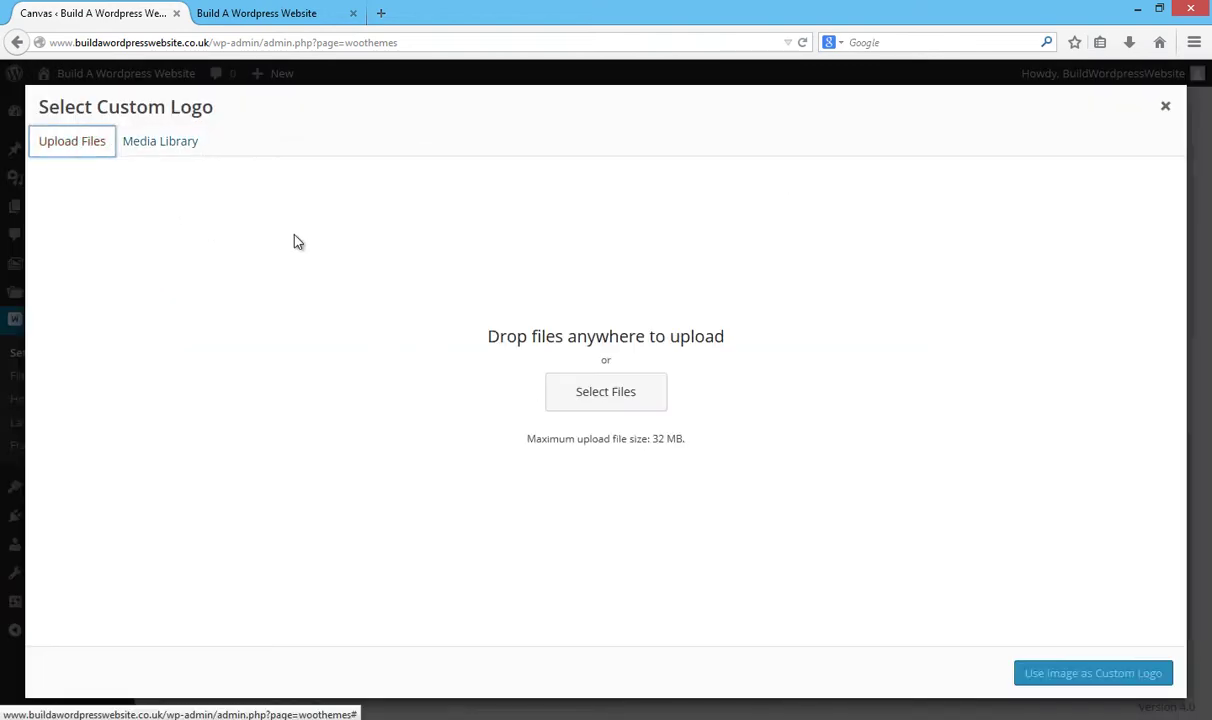
pyautogui.press('Escape')
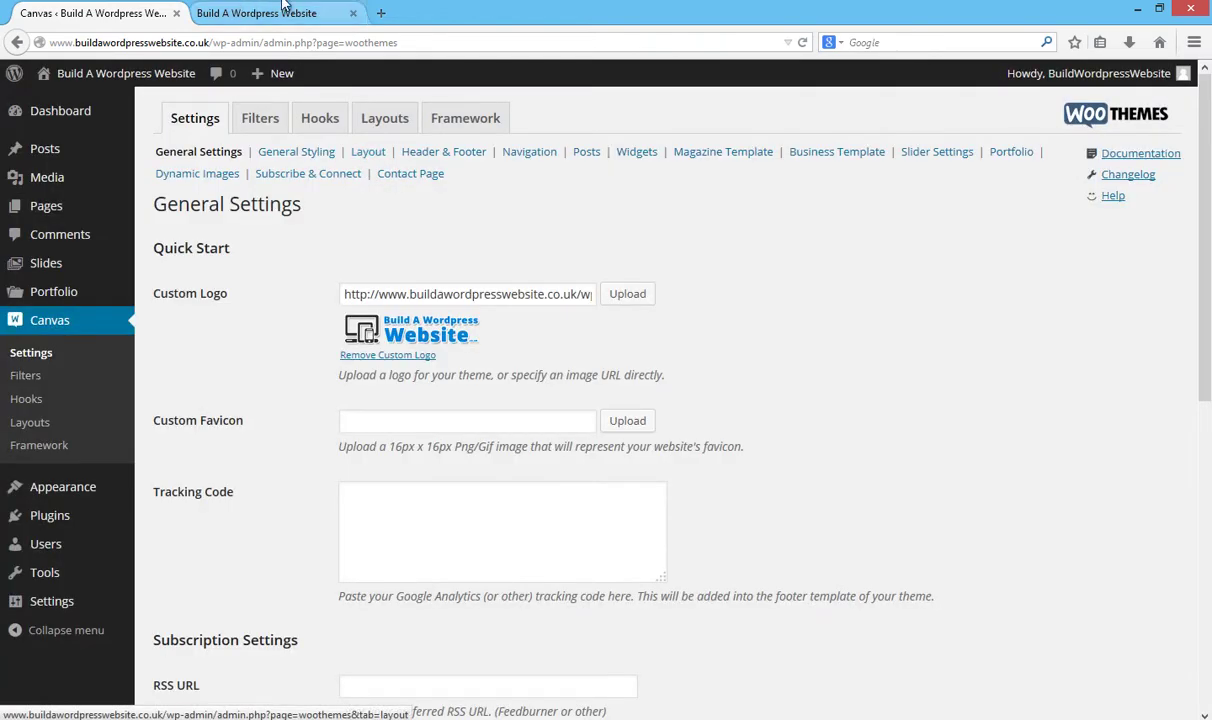
# Search Google for 'dynamic drive favicon' in a new tab
pyautogui.click(386, 14)
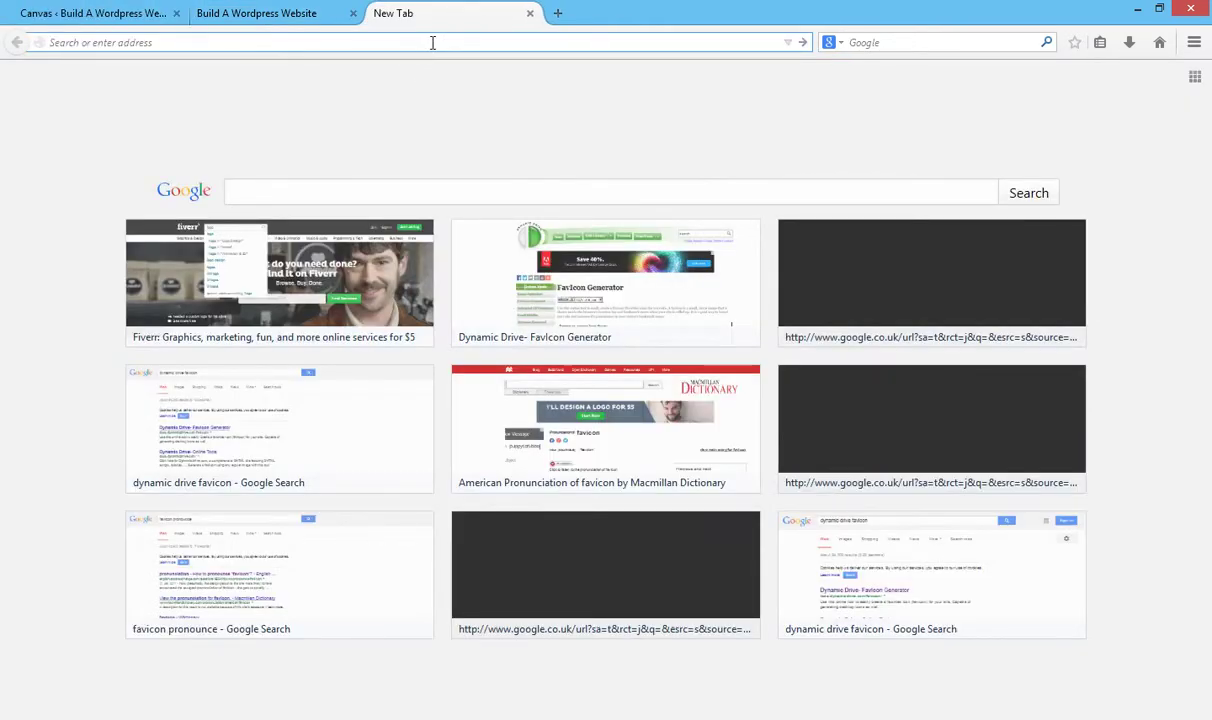
pyautogui.write('dynamic')
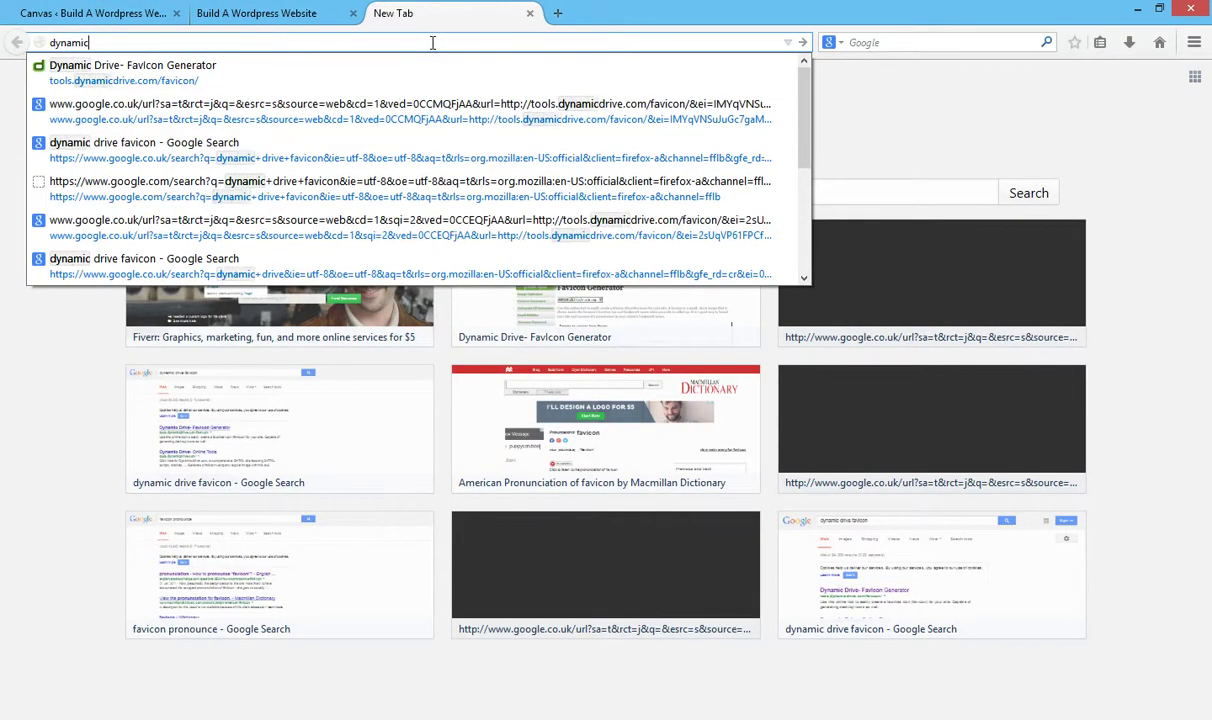
pyautogui.write(' drive fa')
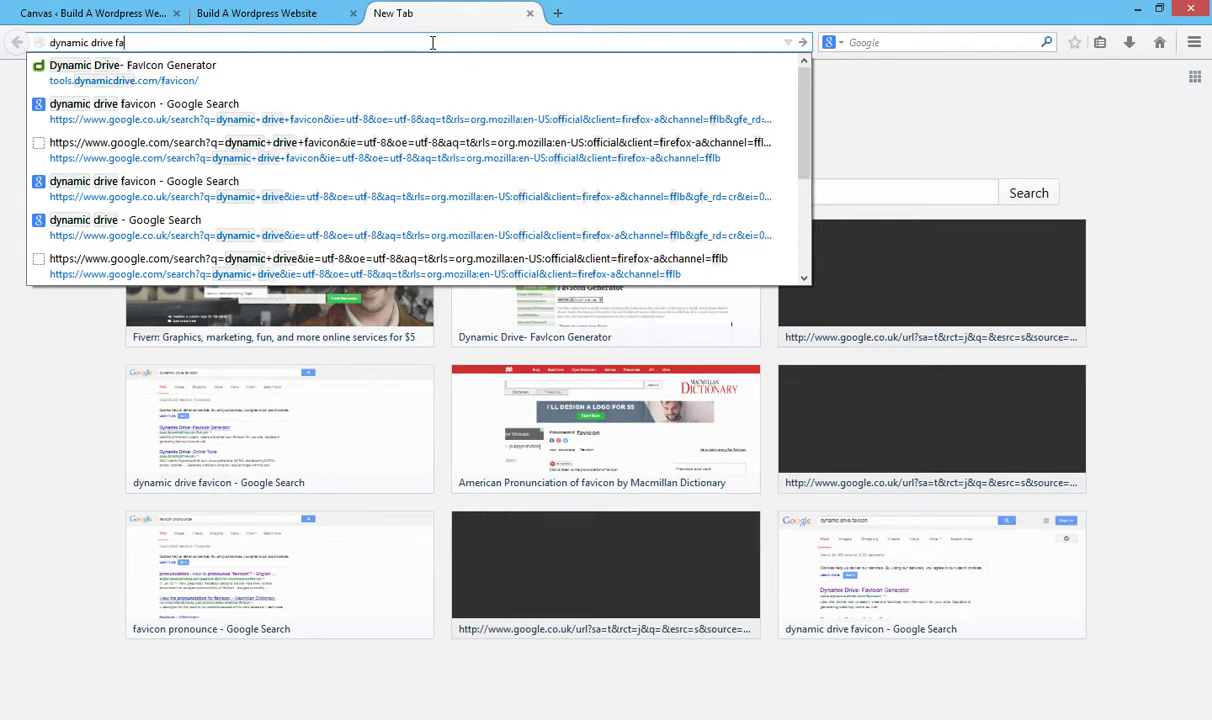
pyautogui.write('vicon')
pyautogui.press('Return')
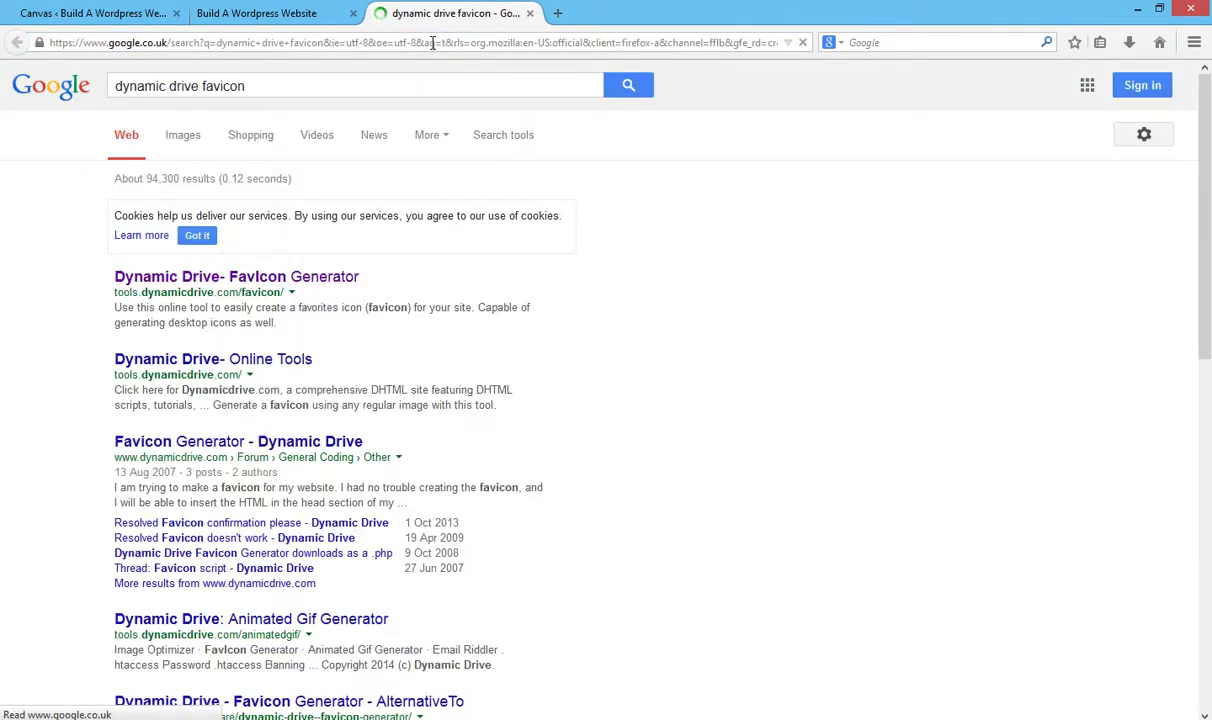
# Open Dynamic Drive's FavIcon Generator and generate a favicon from Icon.png
pyautogui.click(258, 288)
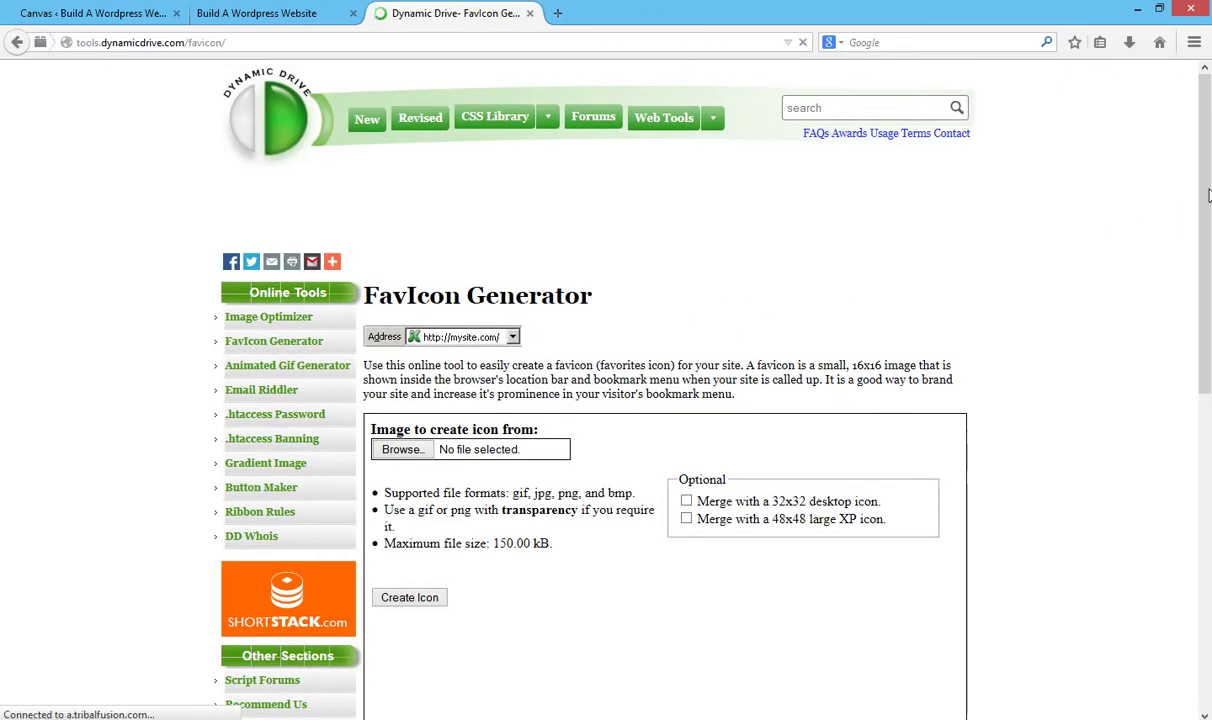
pyautogui.scroll(-2, 753, 311)
pyautogui.scroll(-3, 546, 492)
pyautogui.scroll(3, 546, 492)
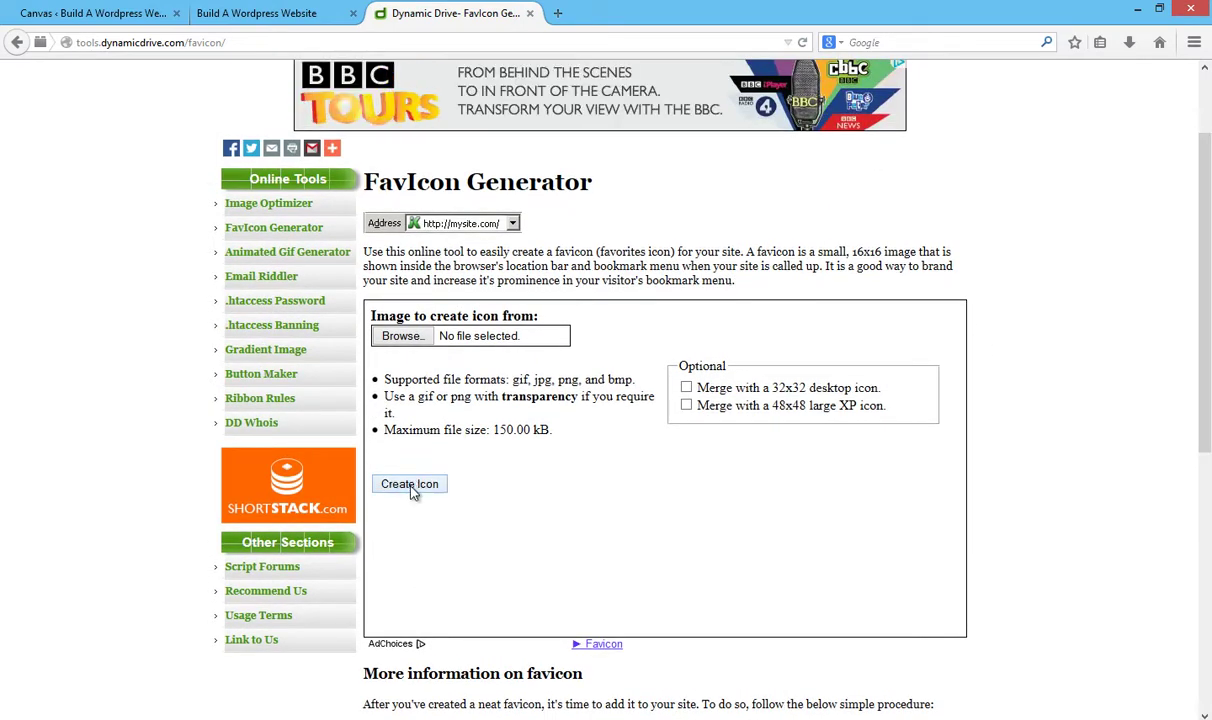
pyautogui.click(388, 334)
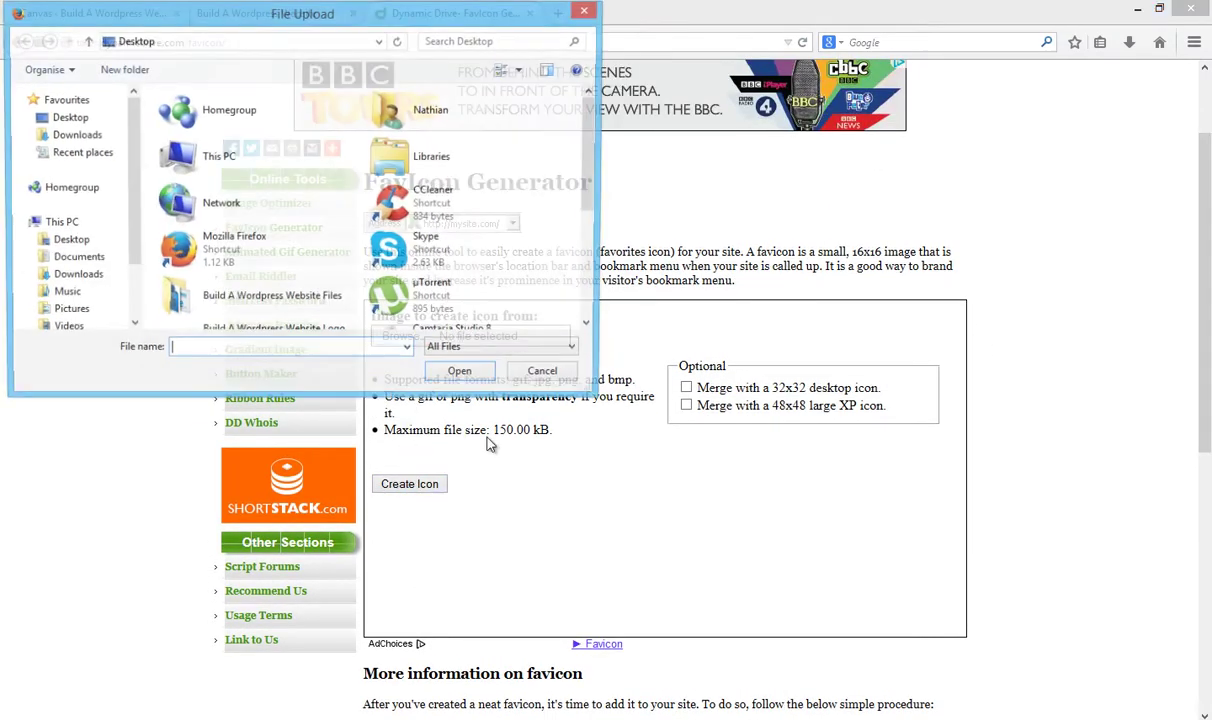
pyautogui.moveTo(592, 170); pyautogui.dragTo(590, 275)
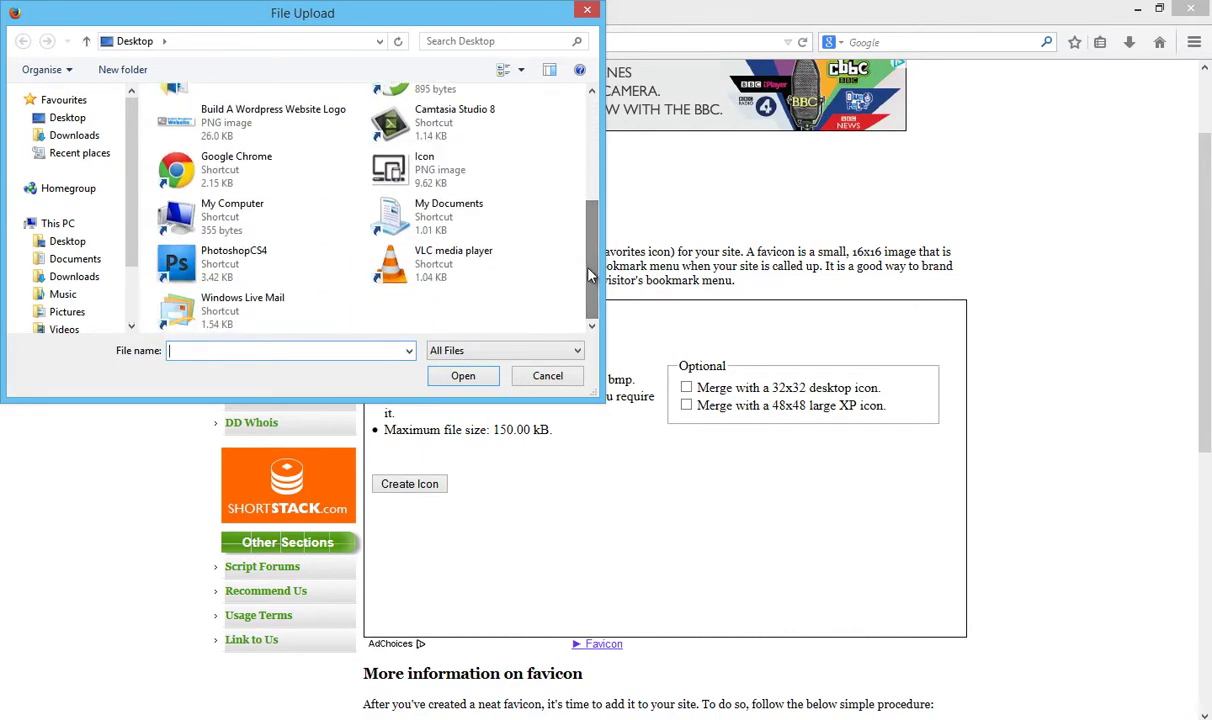
pyautogui.doubleClick(430, 175)
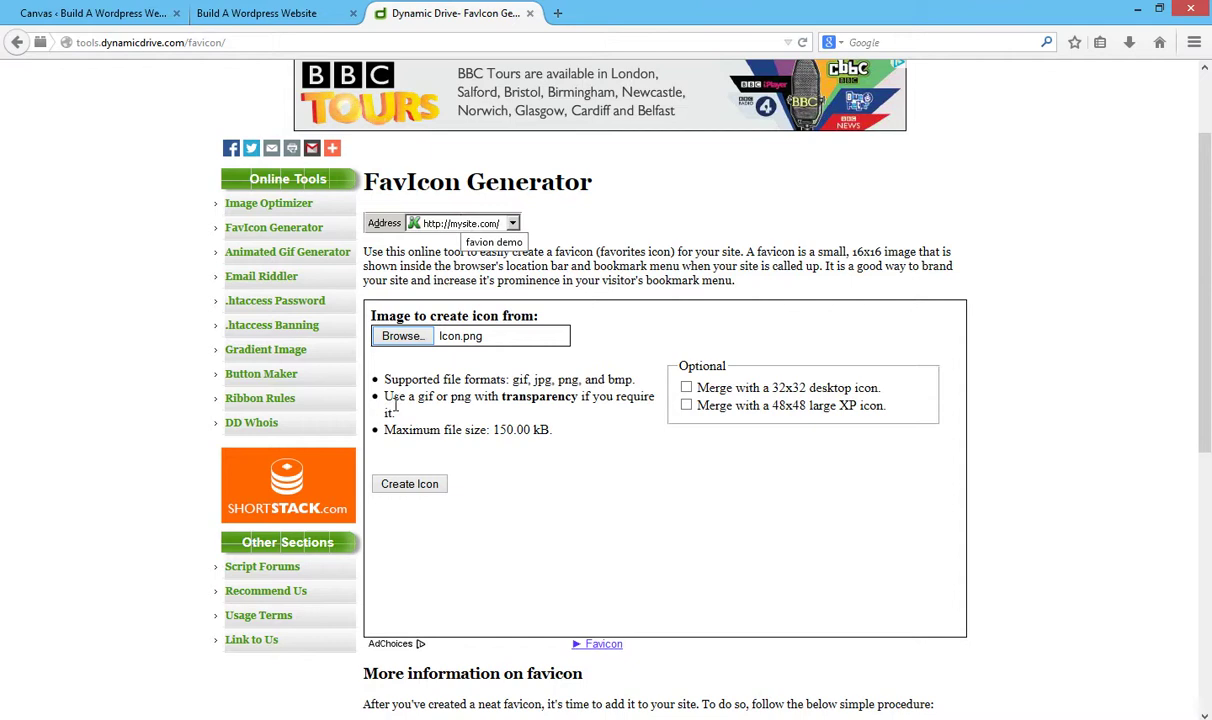
pyautogui.click(412, 485)
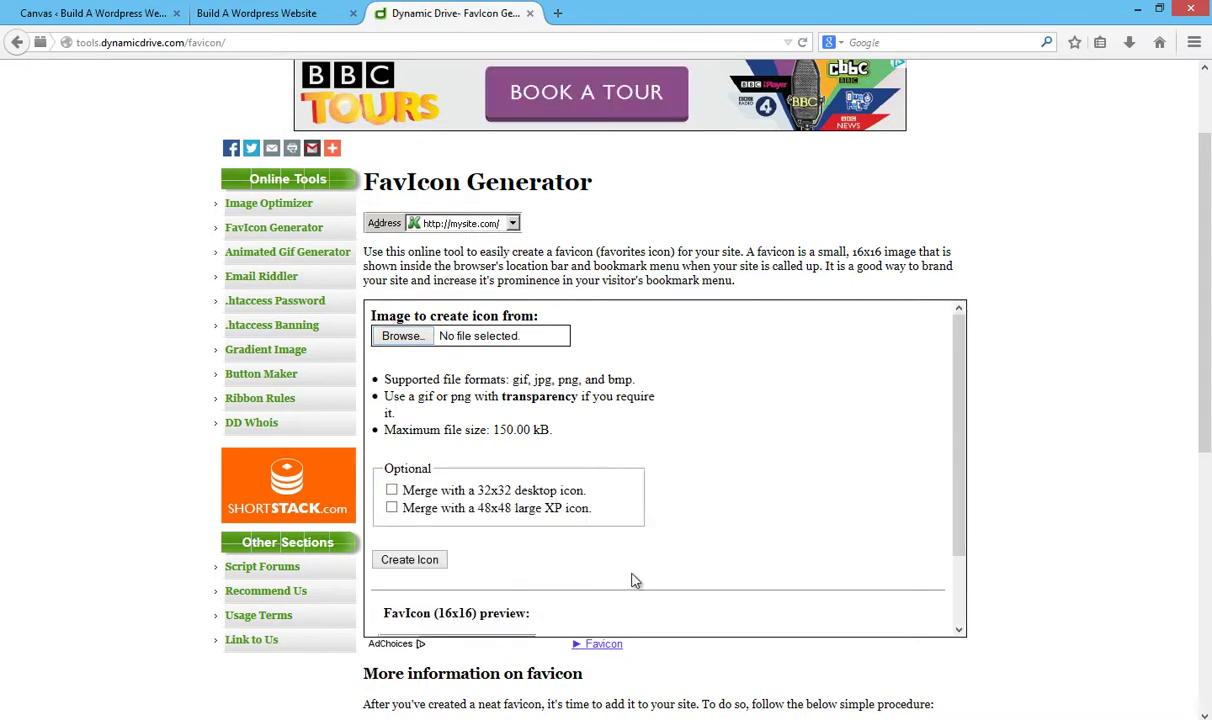
# Download and save favicon.ico to the computer, then close the generator tab
pyautogui.scroll(-2, 910, 365)
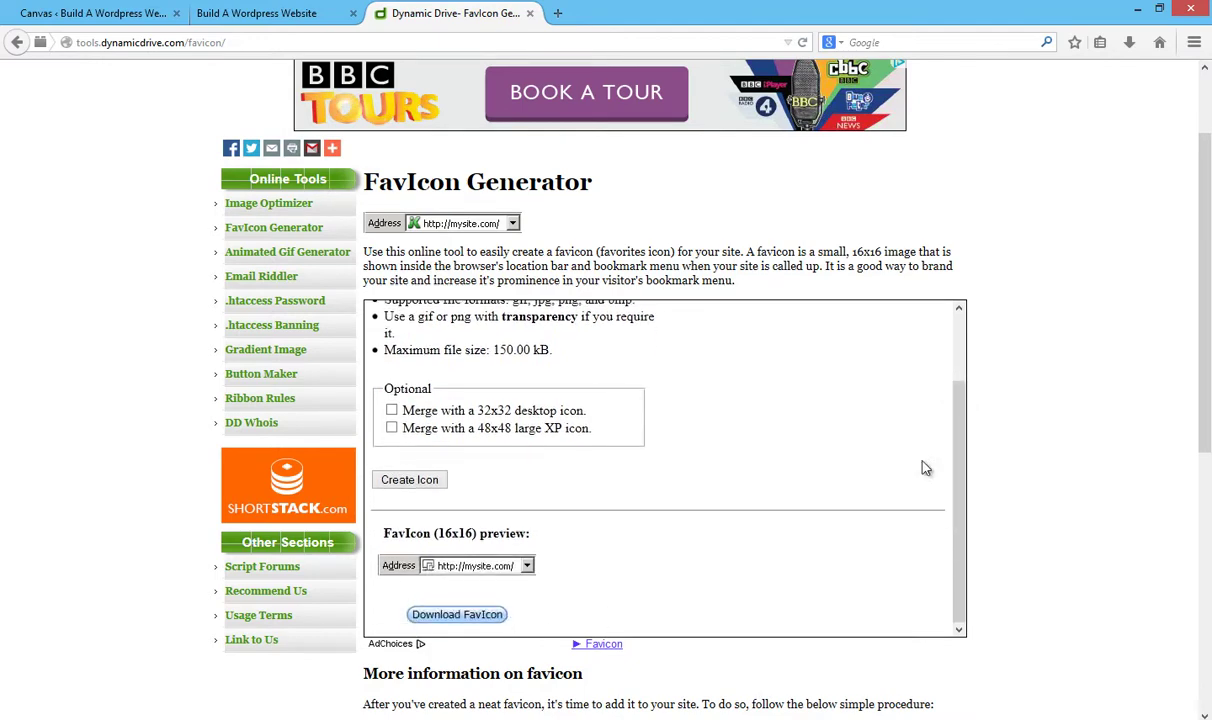
pyautogui.moveTo(1207, 431); pyautogui.dragTo(1208, 505)
pyautogui.click(472, 450)
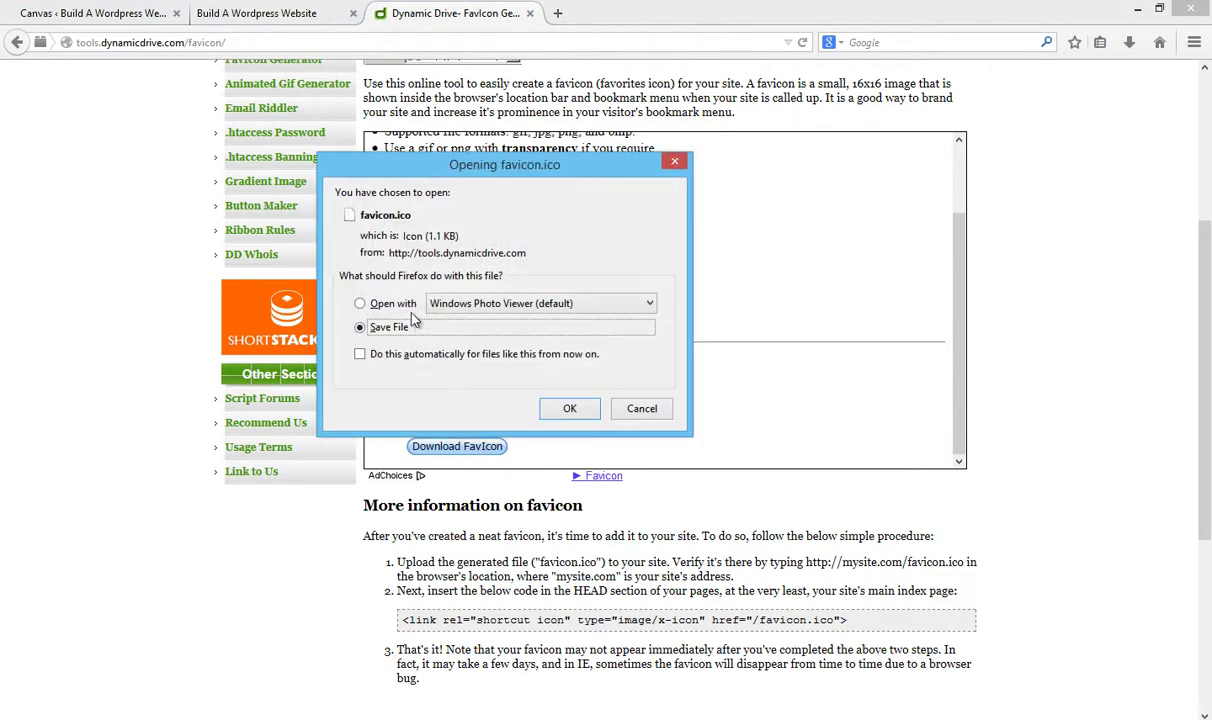
pyautogui.click(572, 408)
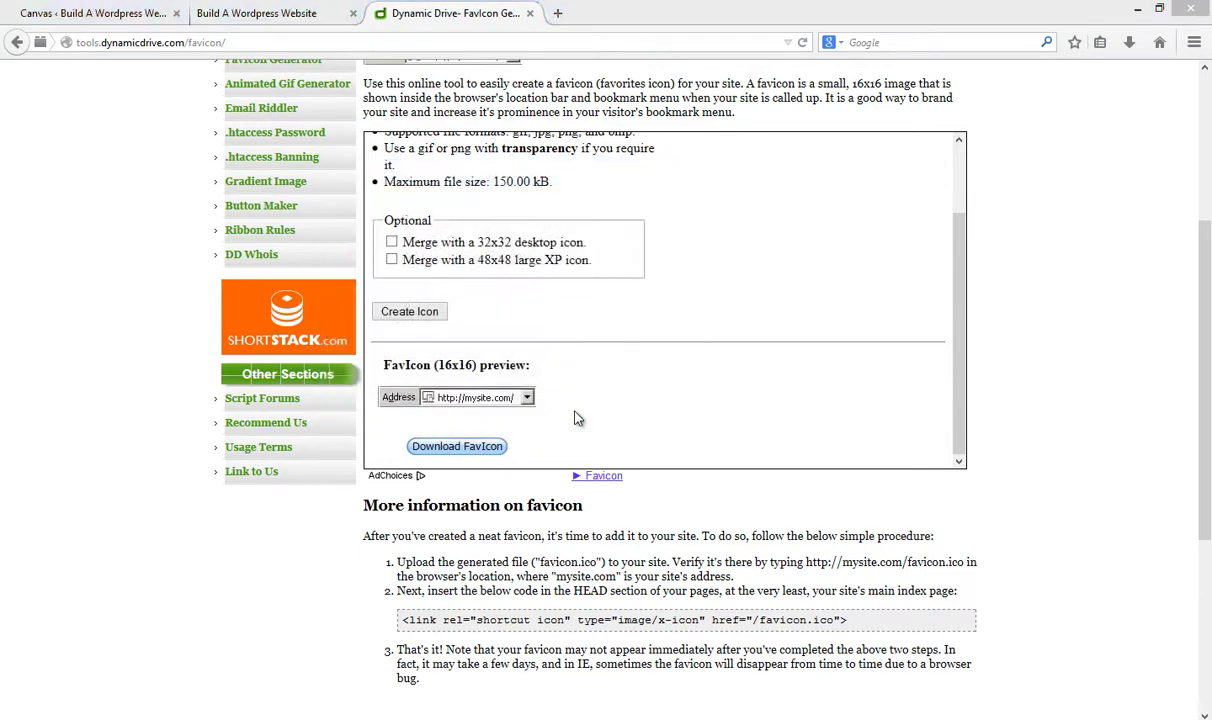
pyautogui.click(463, 376)
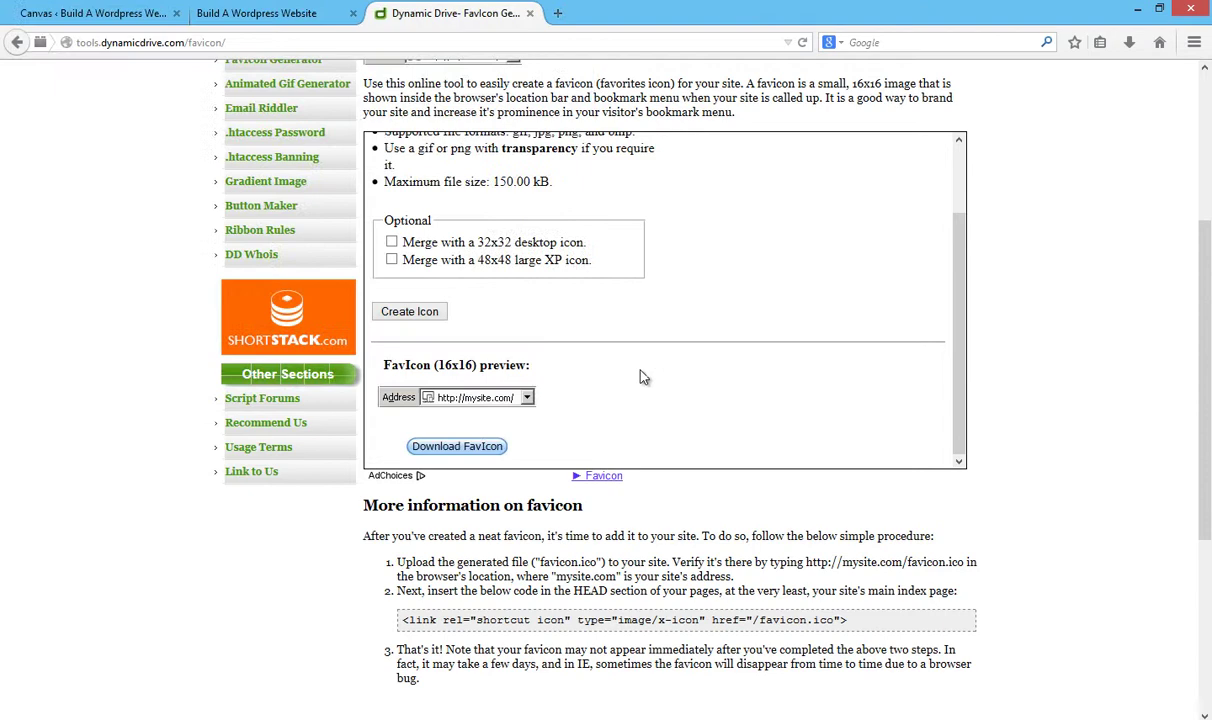
pyautogui.click(529, 13)
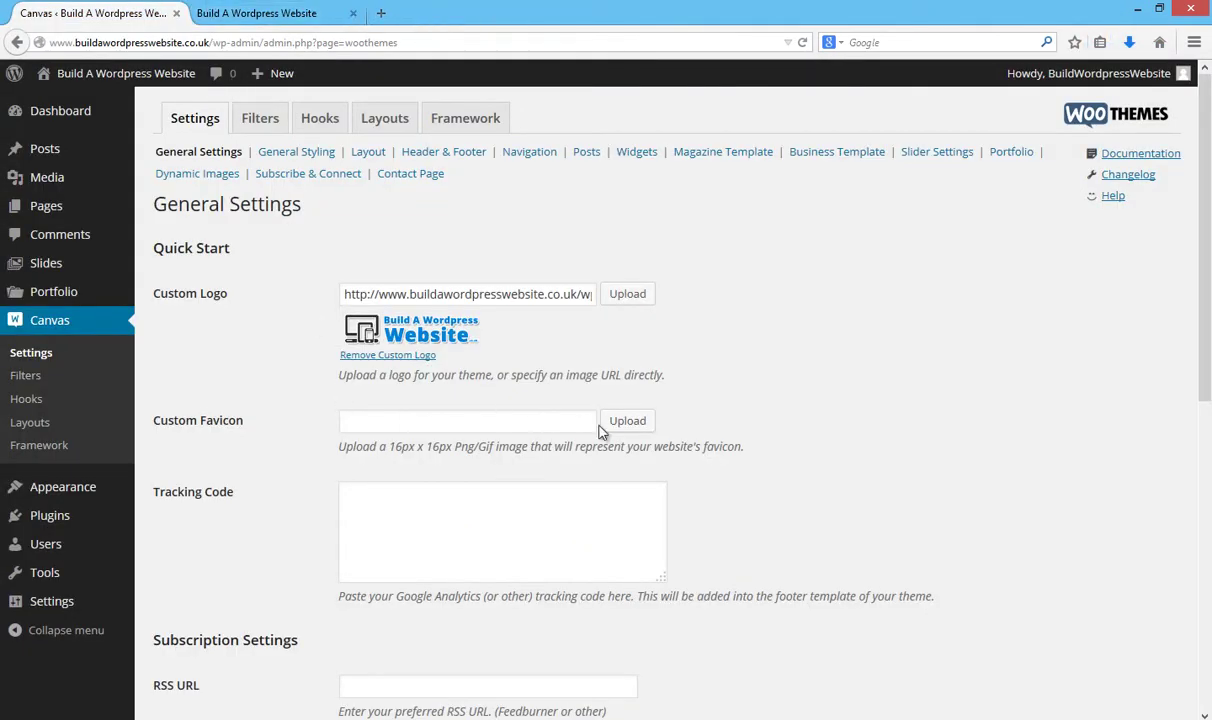
# Start a Custom Favicon upload, then cancel the file selection and close the media uploader
pyautogui.click(628, 421)
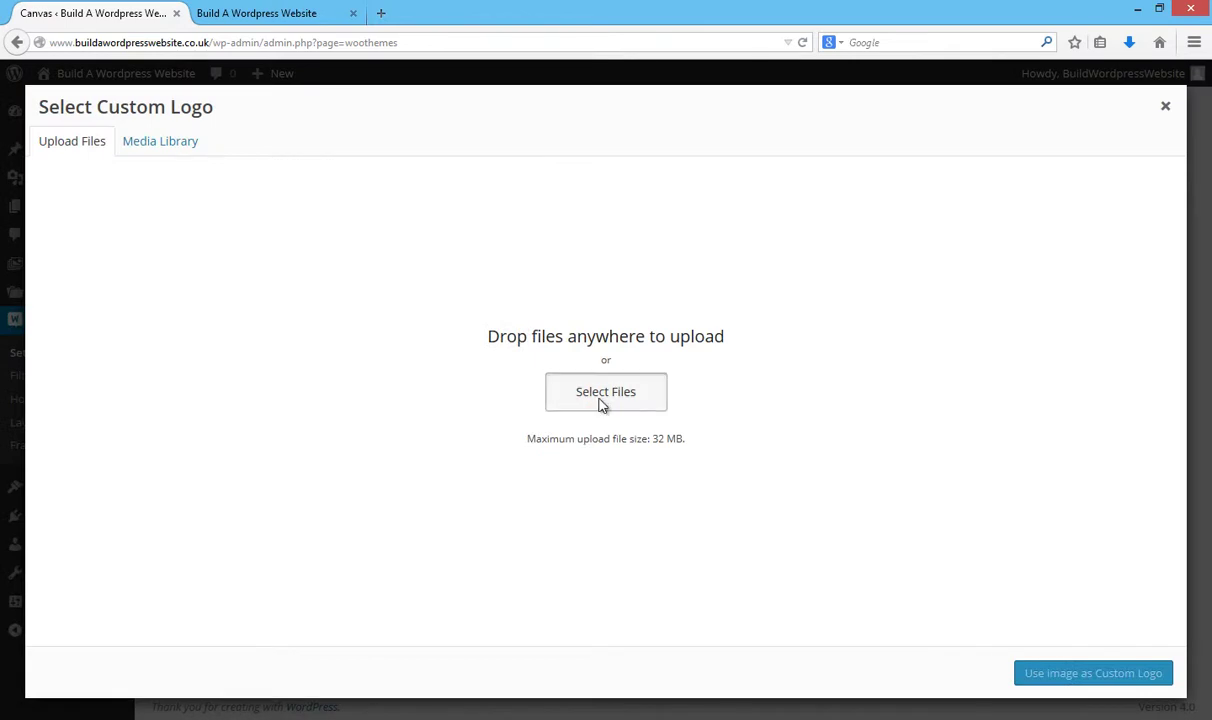
pyautogui.click(603, 404)
pyautogui.click(552, 373)
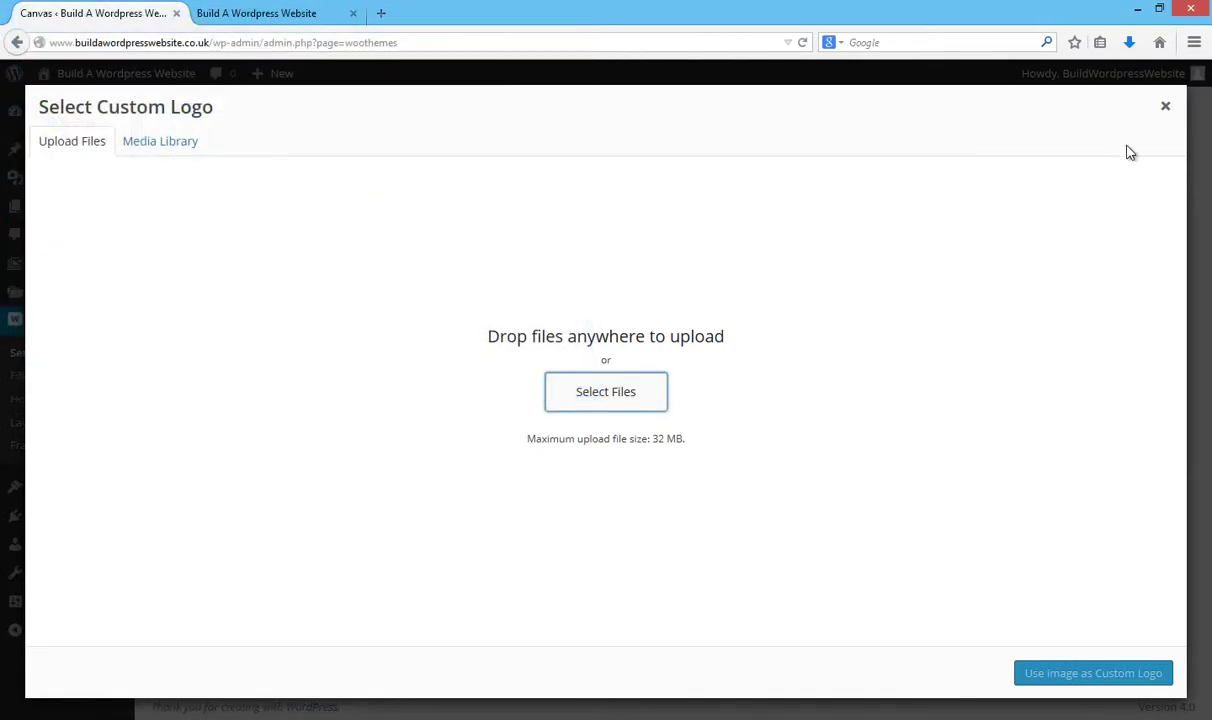
pyautogui.click(1166, 108)
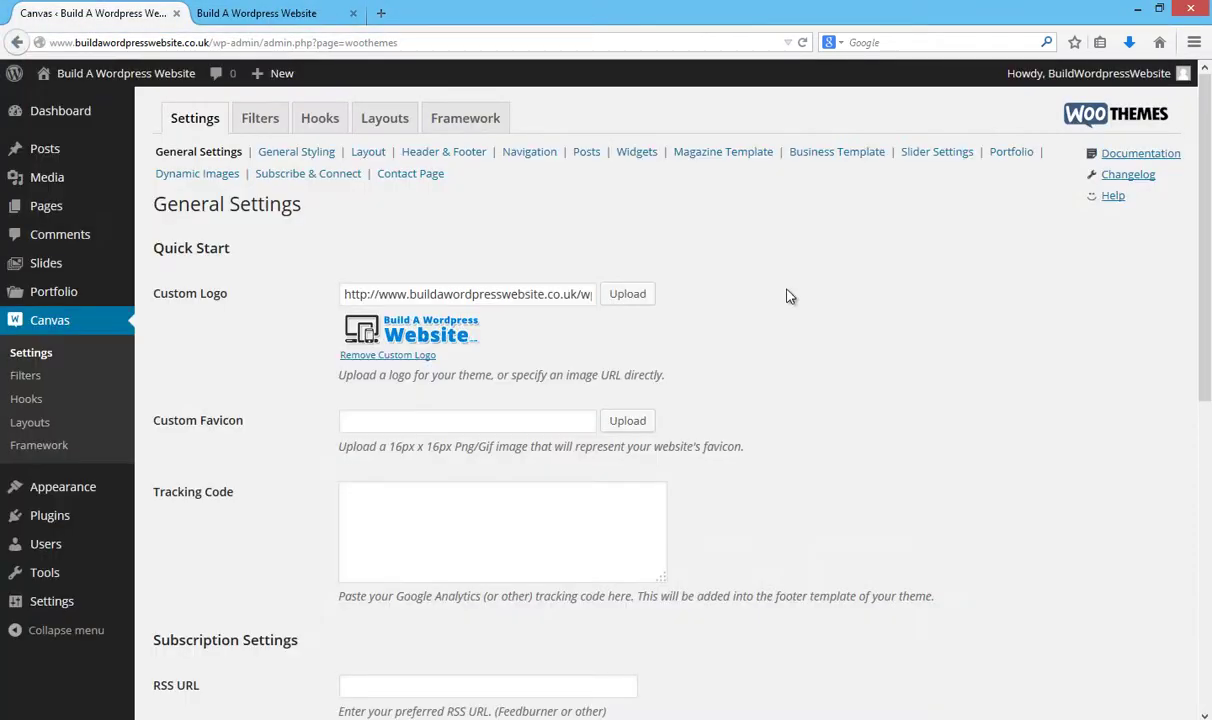
pyautogui.click(485, 422)
# Upload favicon.ico and apply it as the Canvas Custom Favicon
pyautogui.click(627, 421)
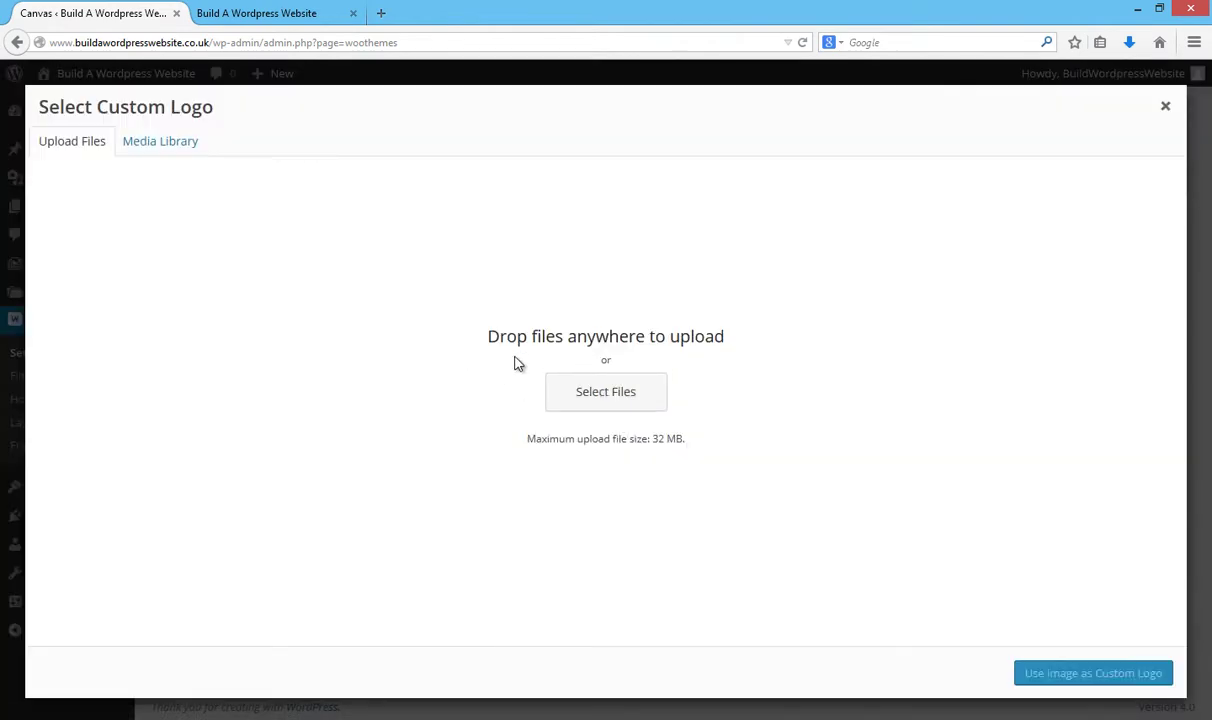
pyautogui.click(583, 403)
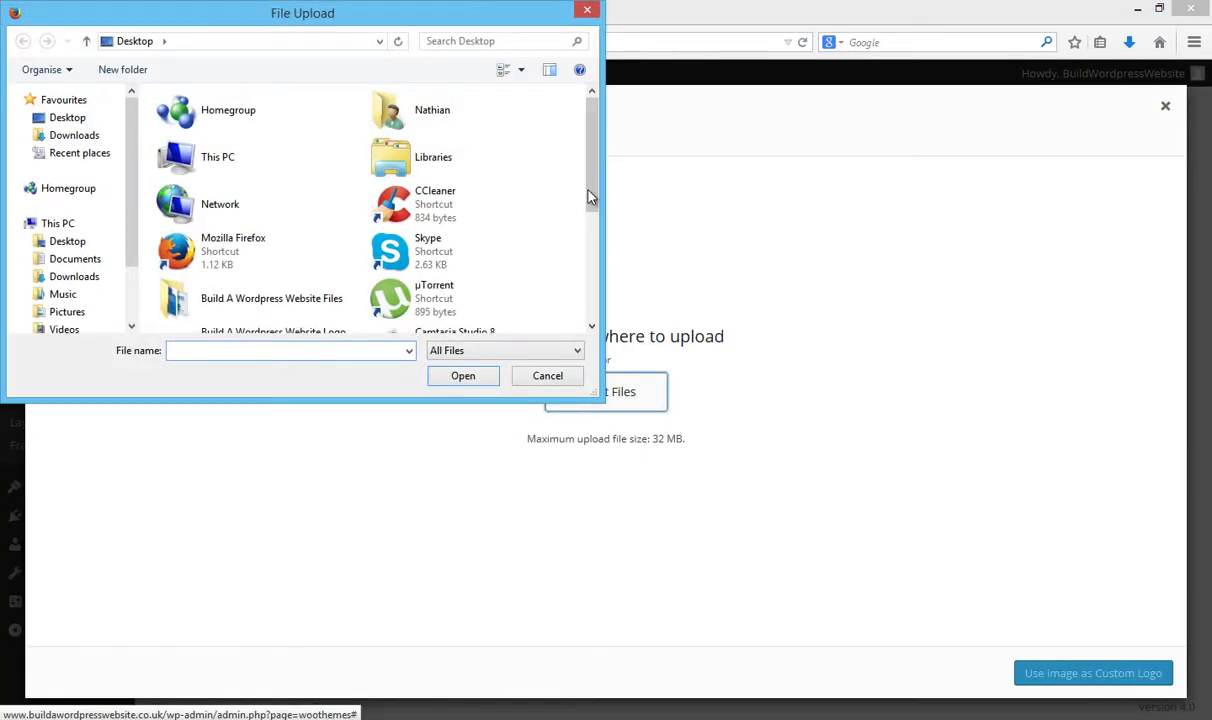
pyautogui.moveTo(590, 184); pyautogui.dragTo(521, 270)
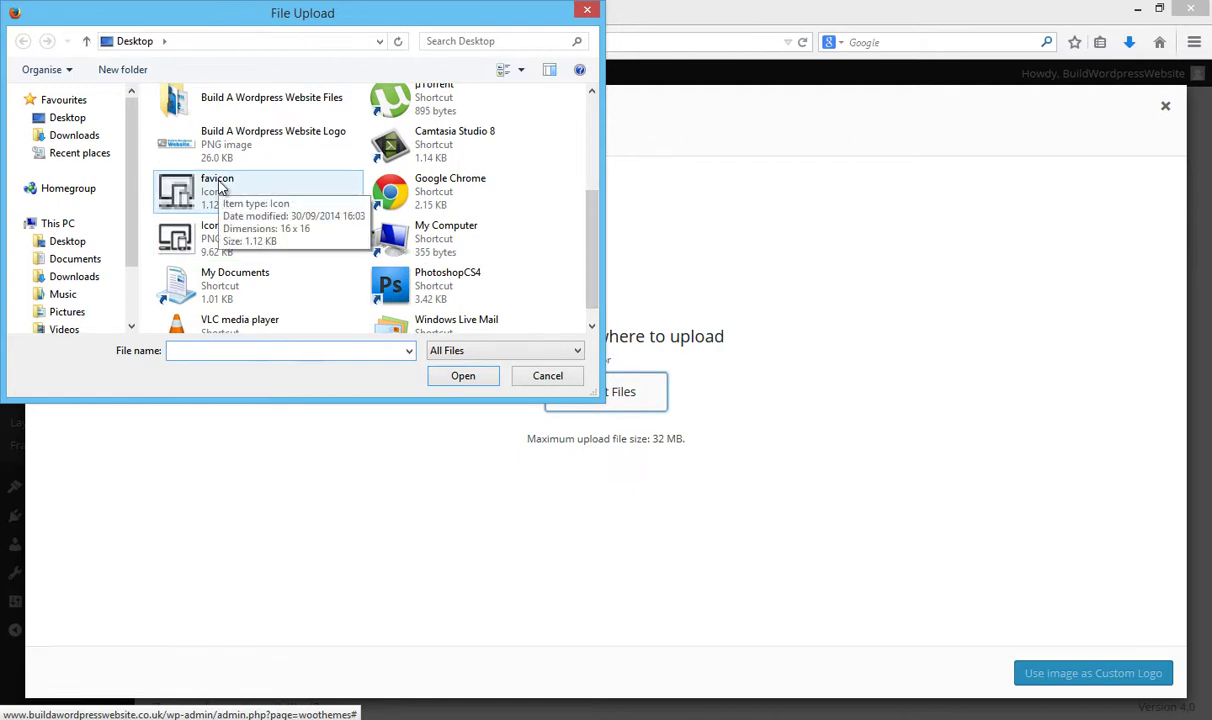
pyautogui.doubleClick(220, 187)
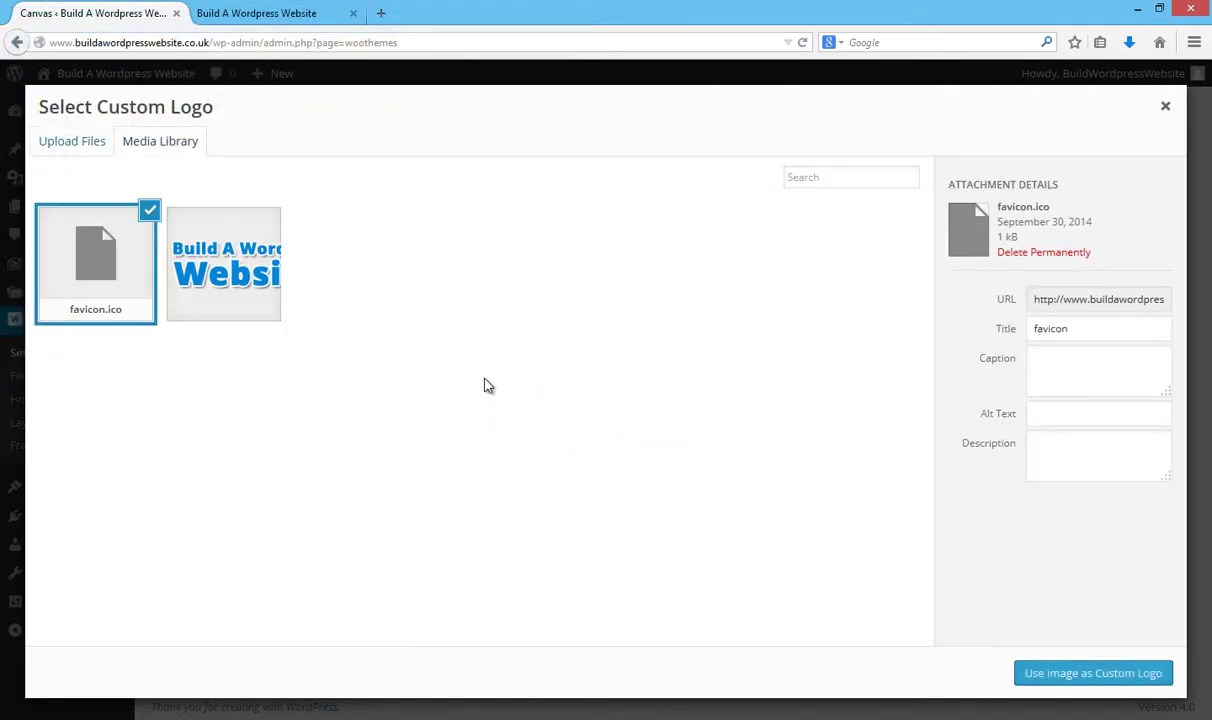
pyautogui.click(1052, 677)
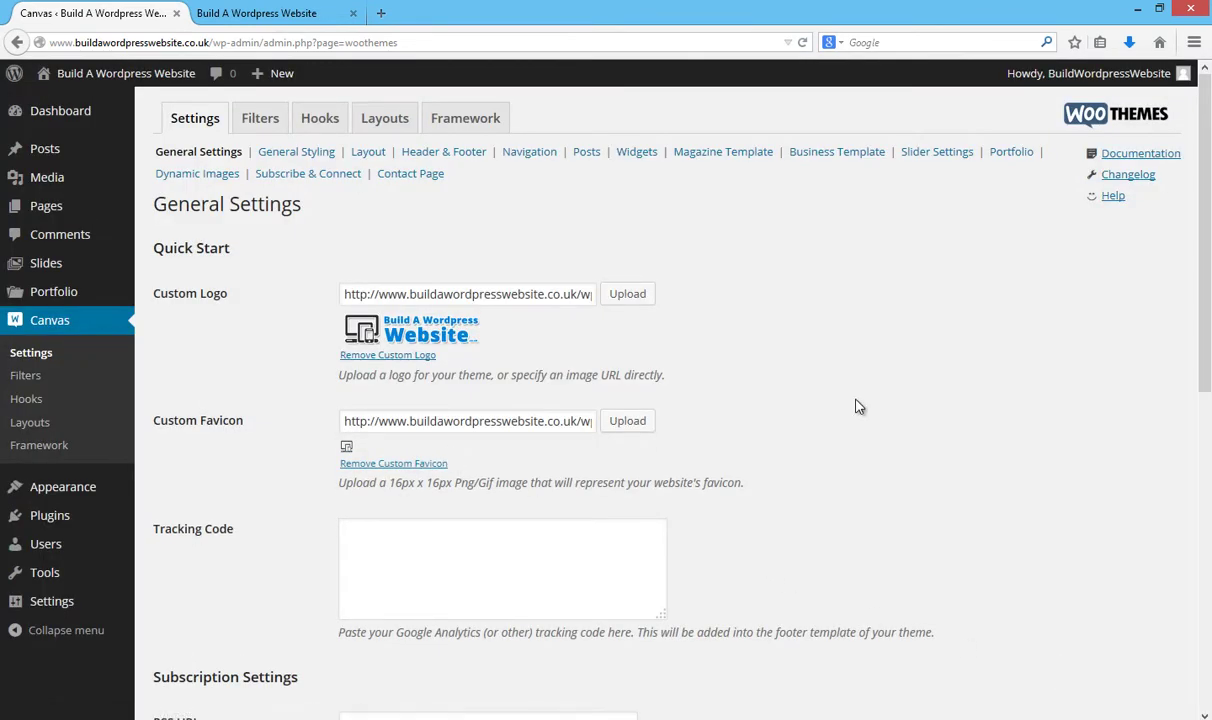
# Save the General Settings, then reload the live site to confirm the new logo header
pyautogui.scroll(-2, 1210, 297)
pyautogui.scroll(2, 1210, 297)
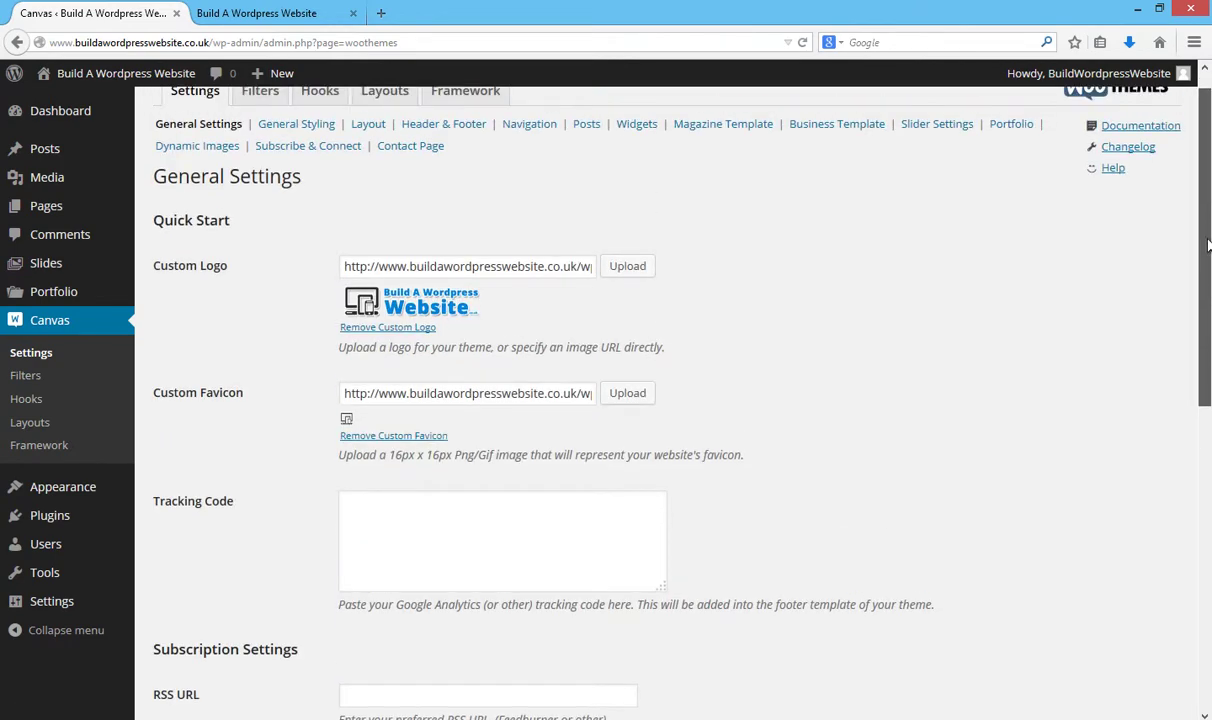
pyautogui.scroll(-10, 1205, 297)
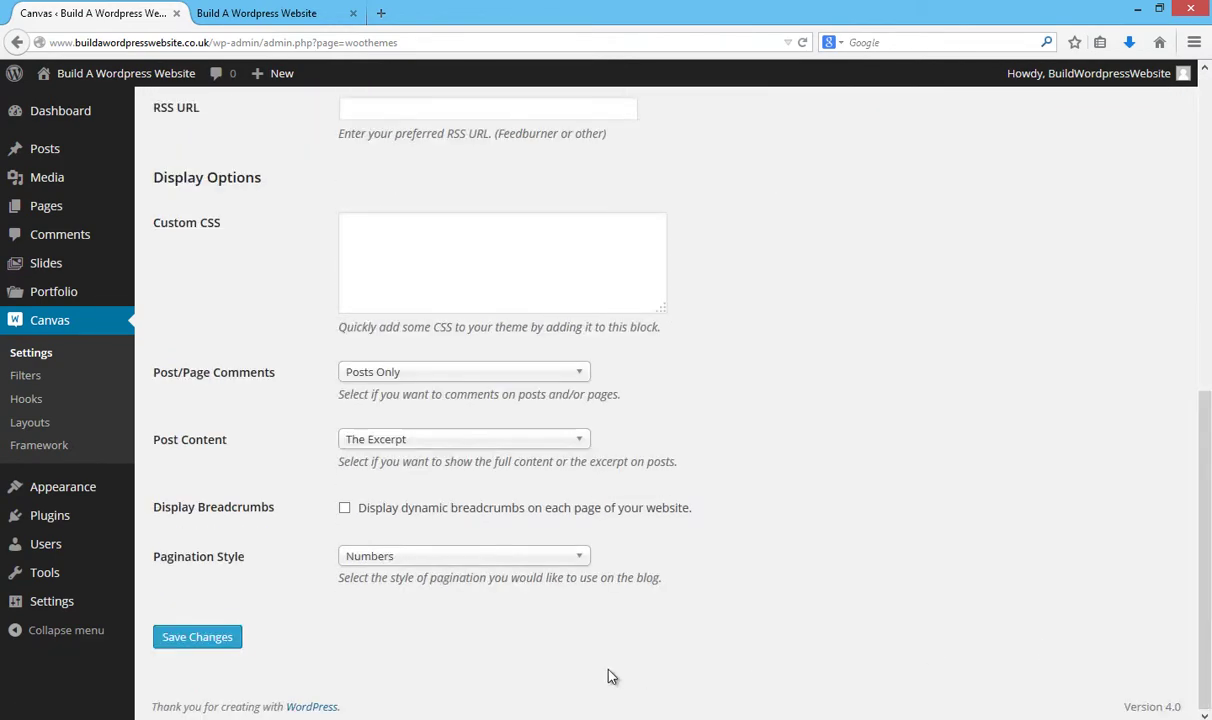
pyautogui.click(215, 639)
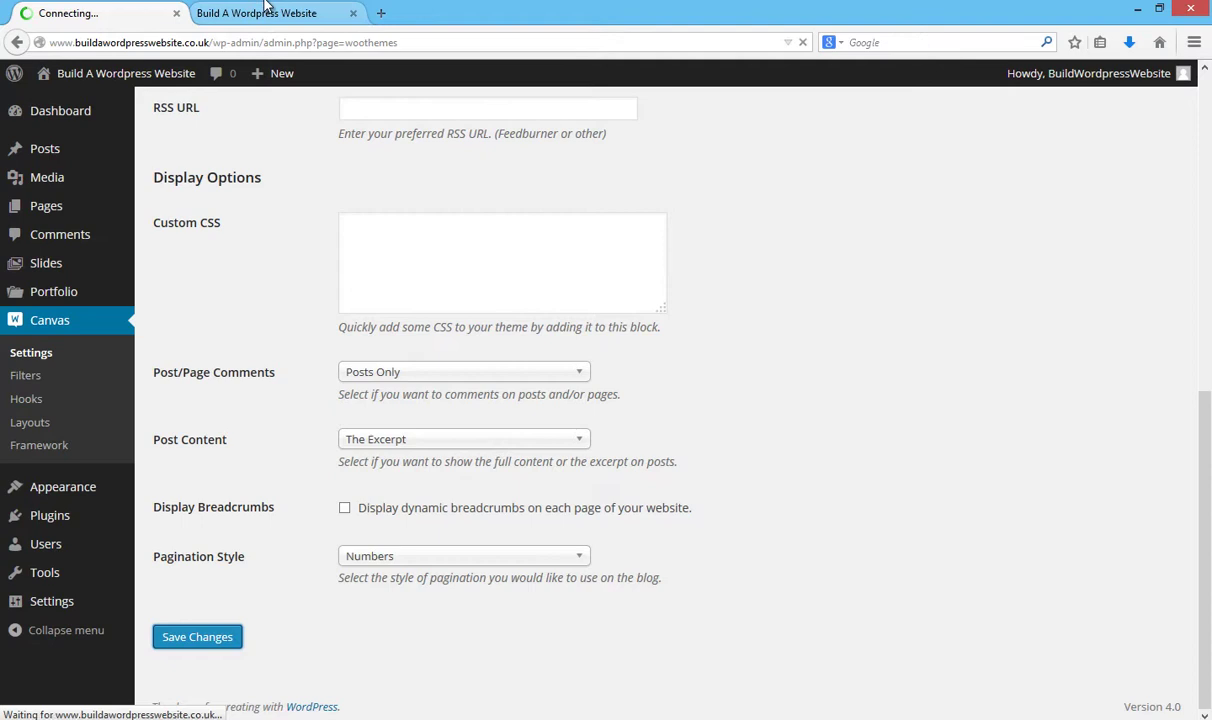
pyautogui.click(265, 10)
pyautogui.click(241, 127)
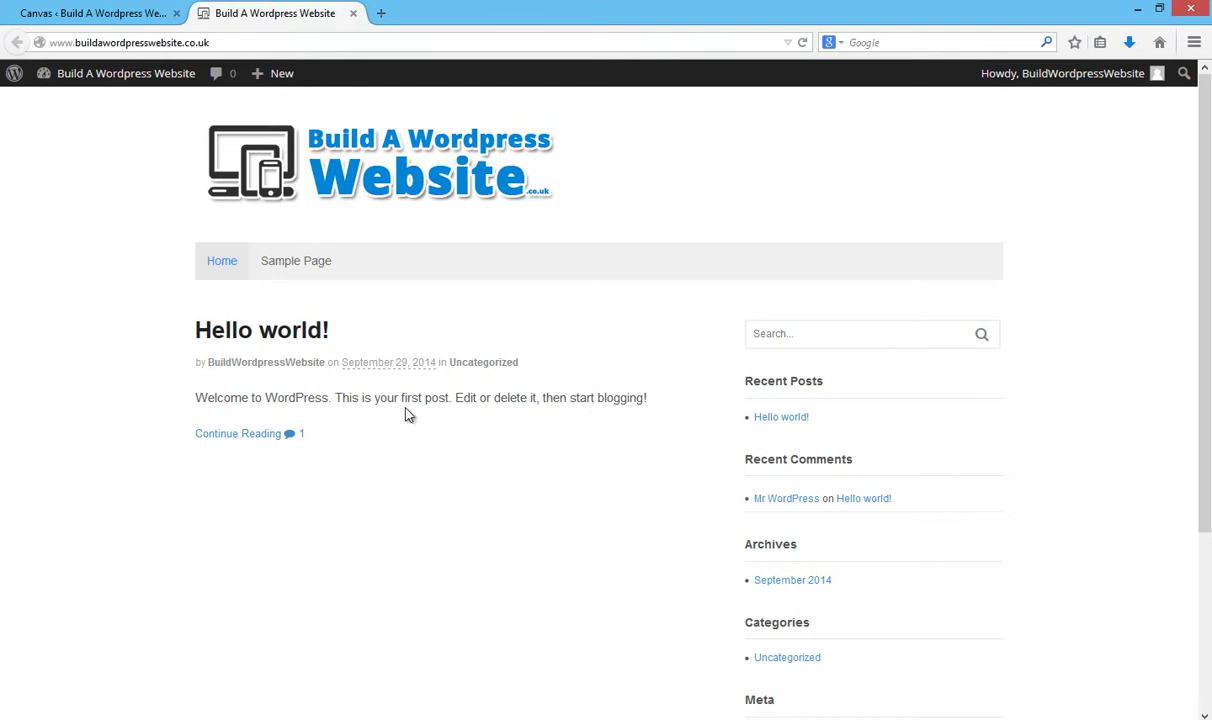
pyautogui.hotkey('ctrl', 'pageup')
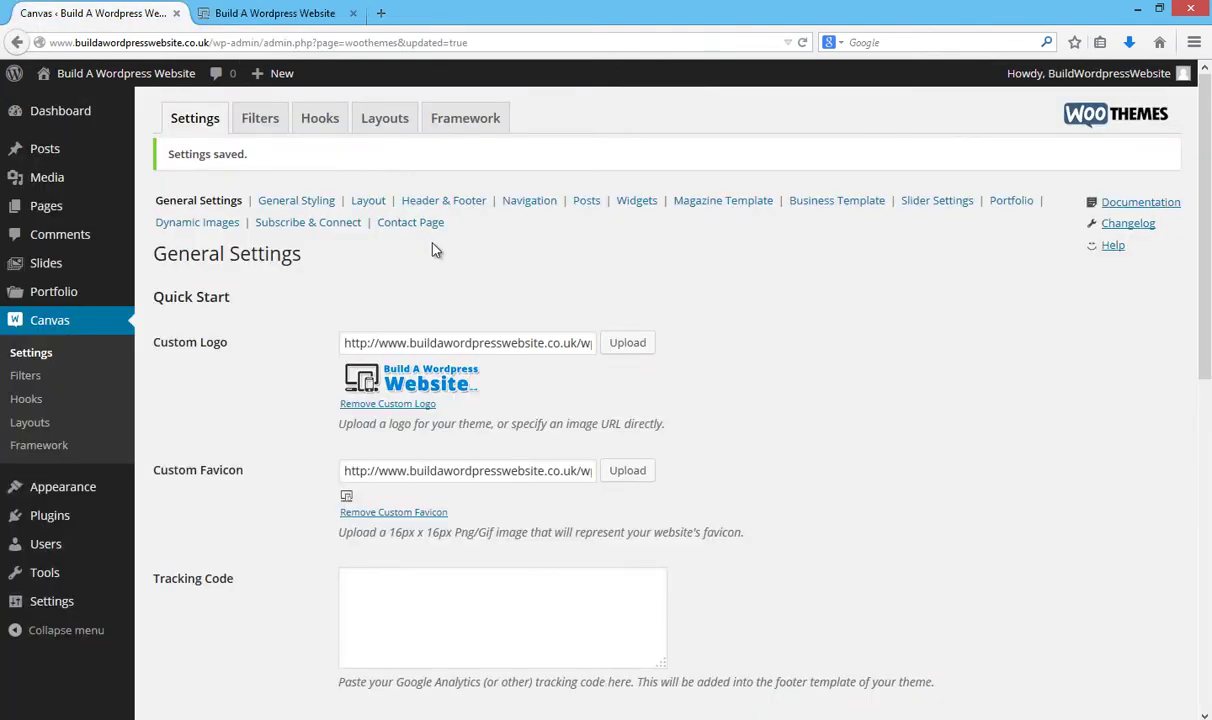
pyautogui.scroll(-4, 670, 350)
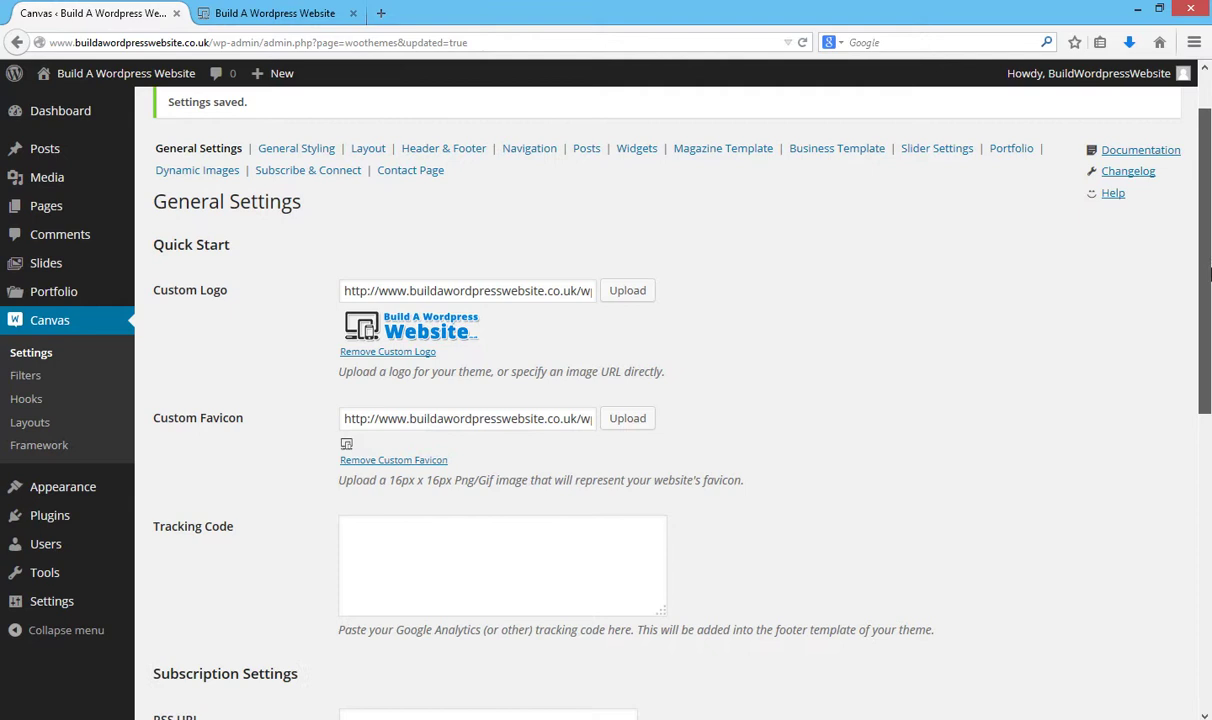
pyautogui.click(460, 374)
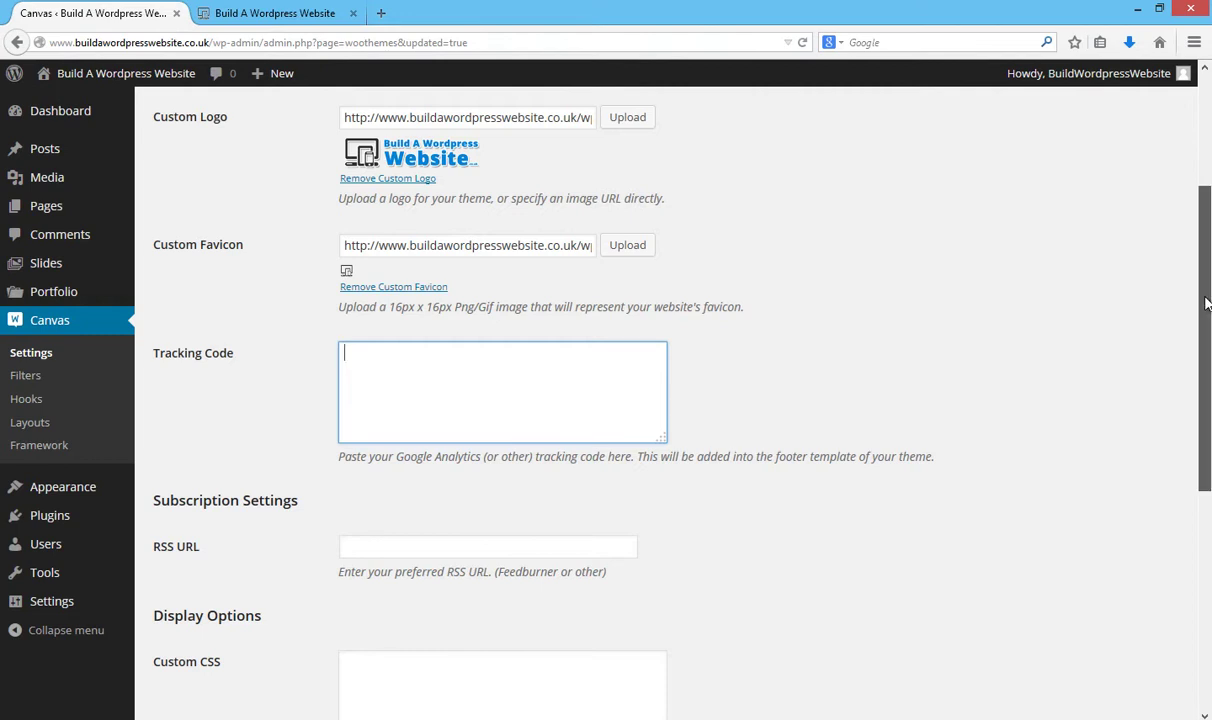
pyautogui.scroll(-4, 718, 377)
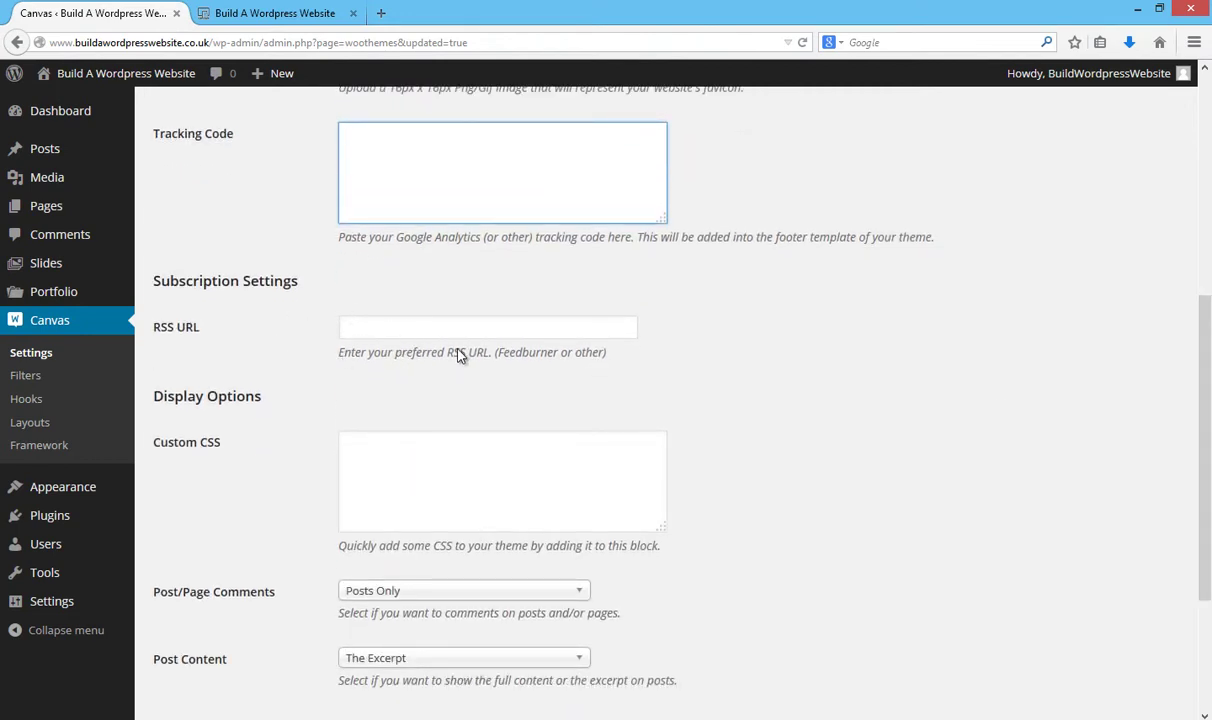
pyautogui.scroll(-4, 1128, 425)
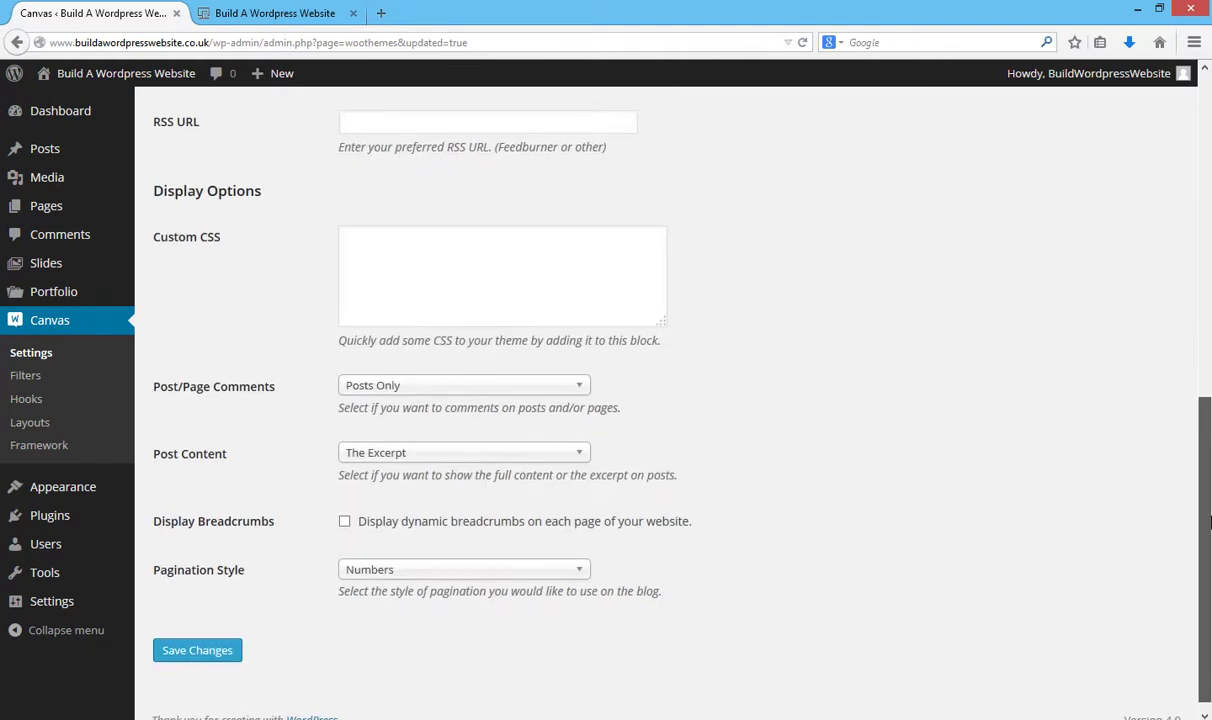
pyautogui.click(369, 235)
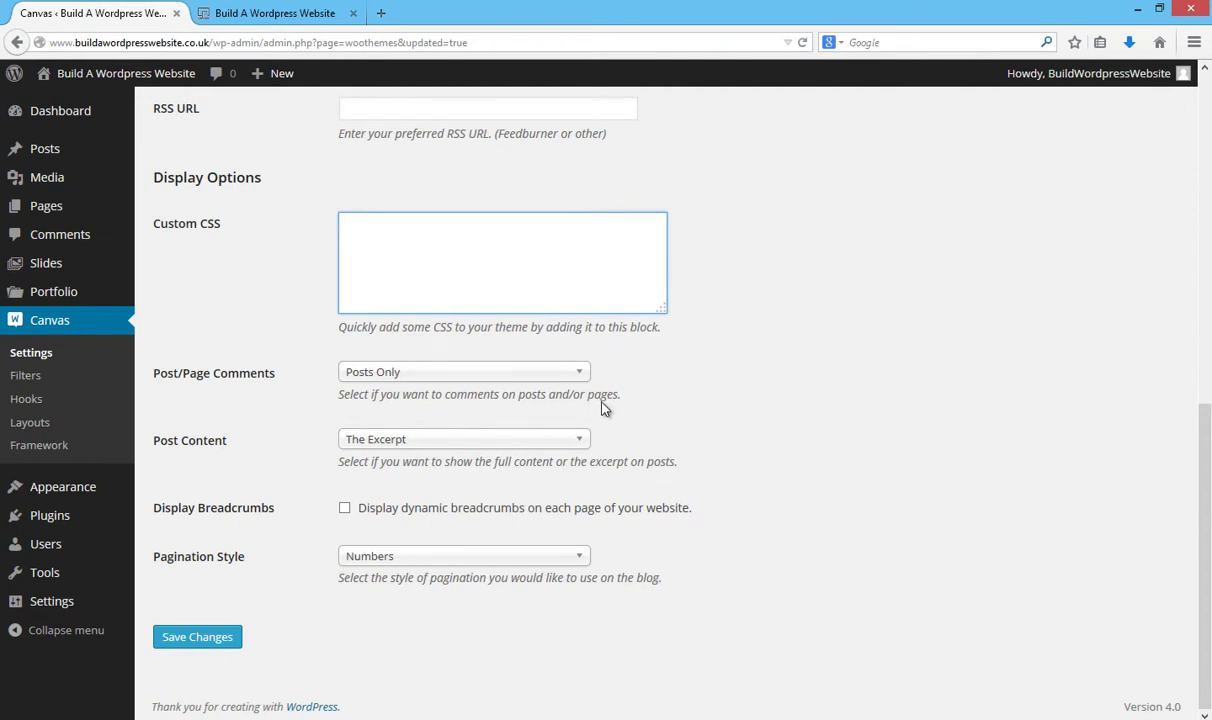
# Enable Display Breadcrumbs, keep comments on Posts Only and pagination as Numbers, and save
pyautogui.click(580, 380)
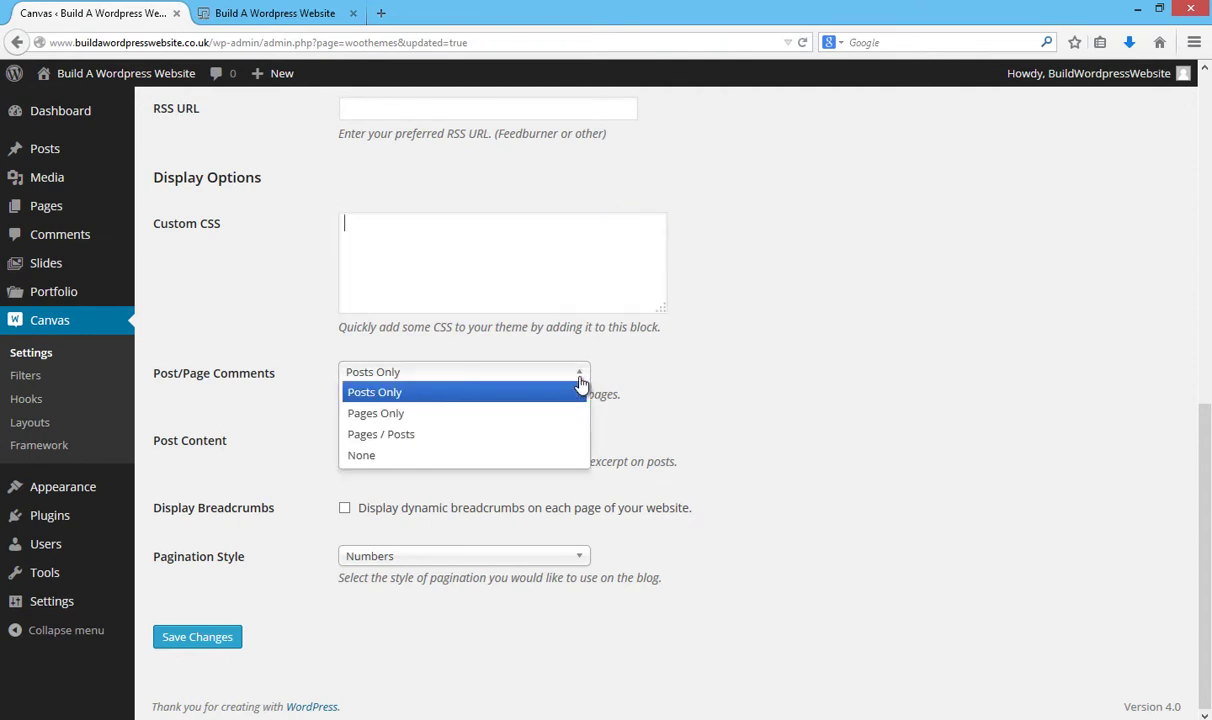
pyautogui.click(425, 395)
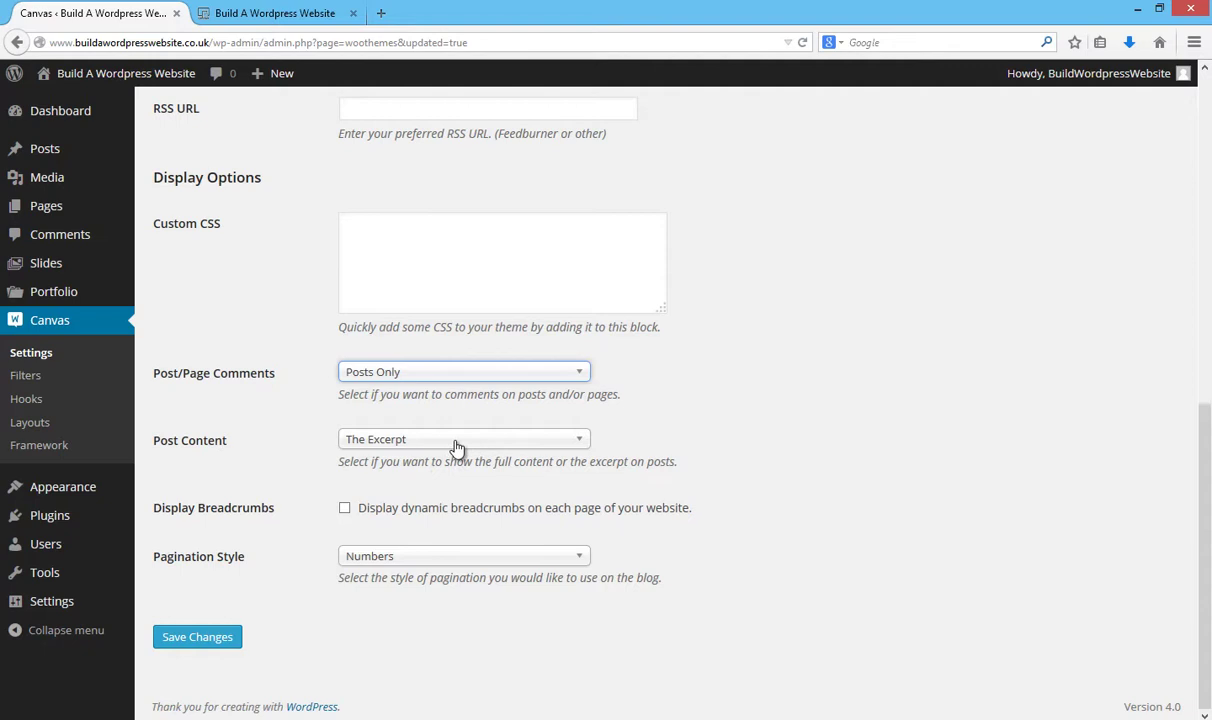
pyautogui.click(344, 510)
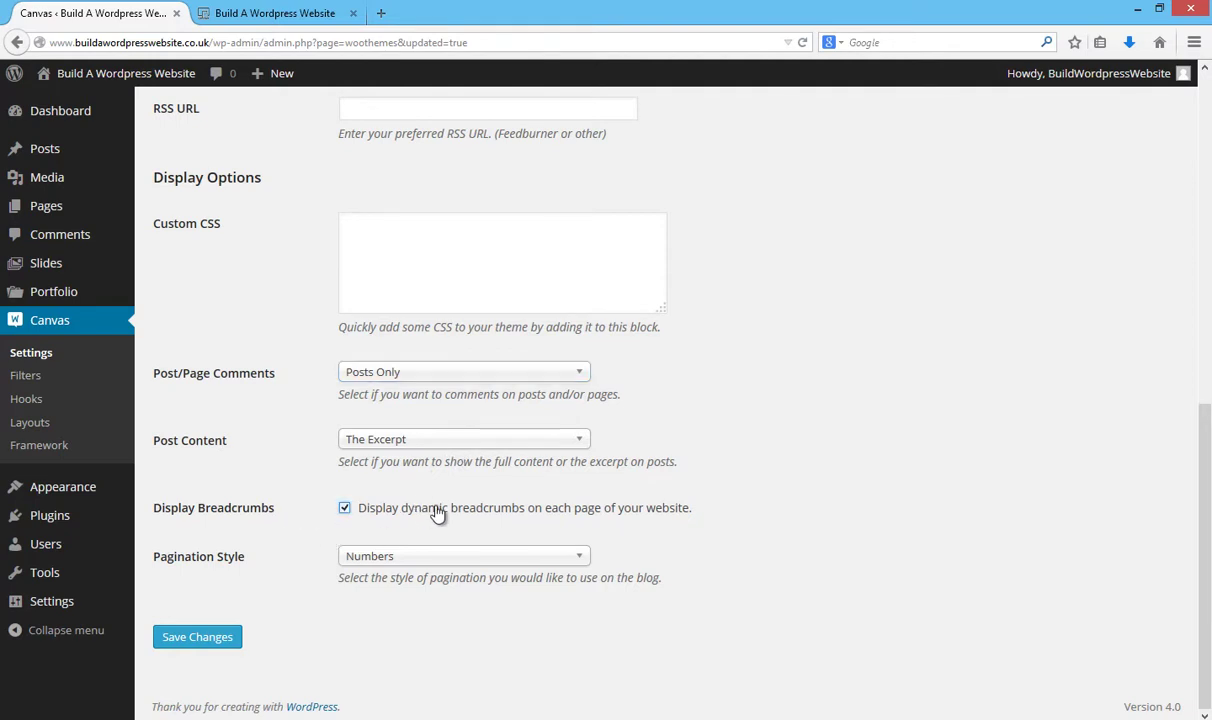
pyautogui.click(566, 558)
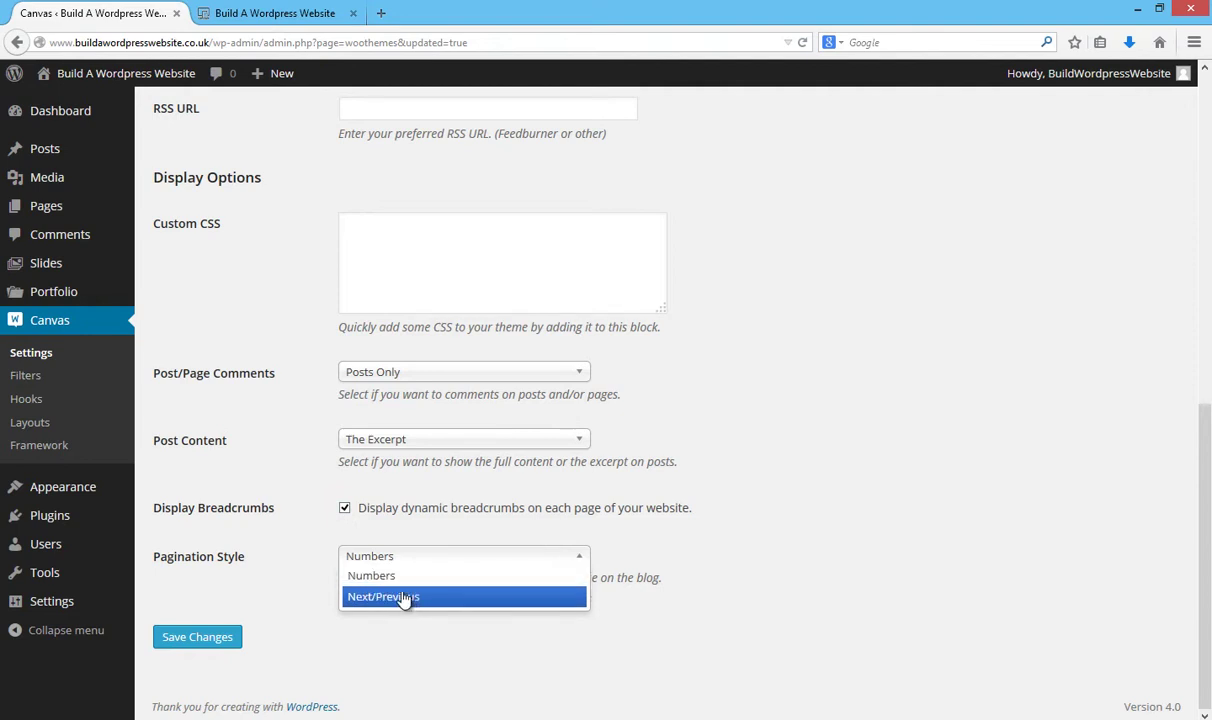
pyautogui.click(311, 645)
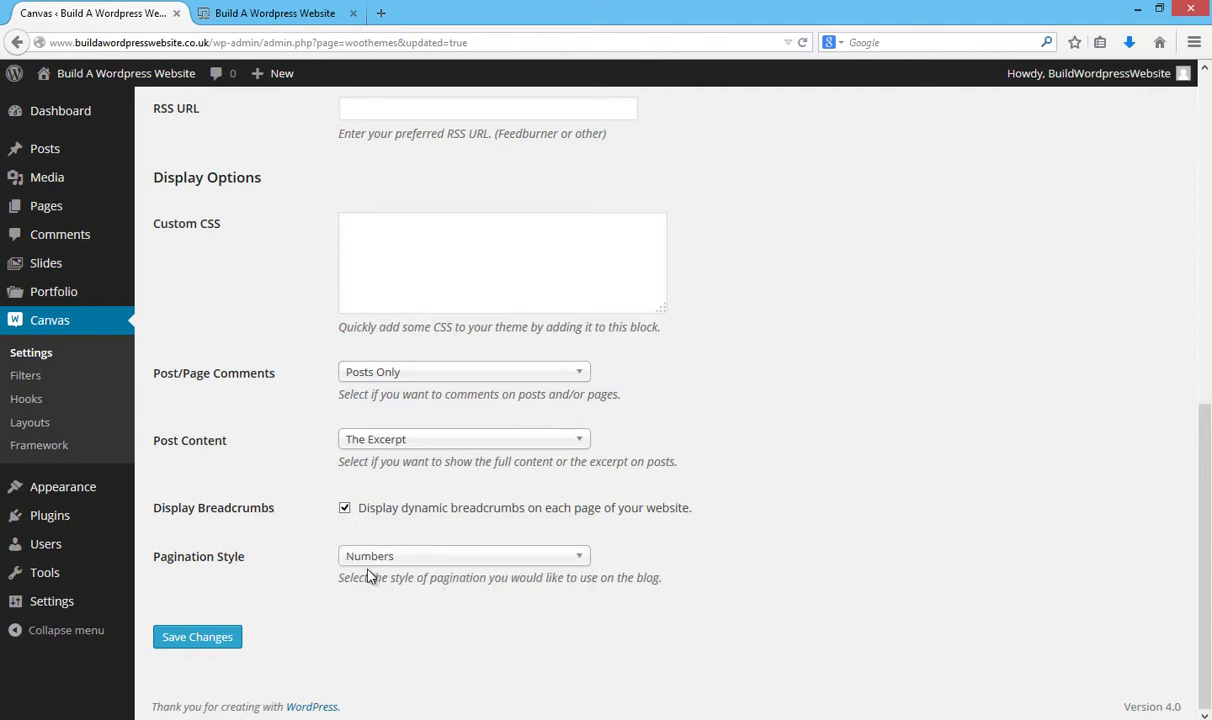
pyautogui.click(187, 640)
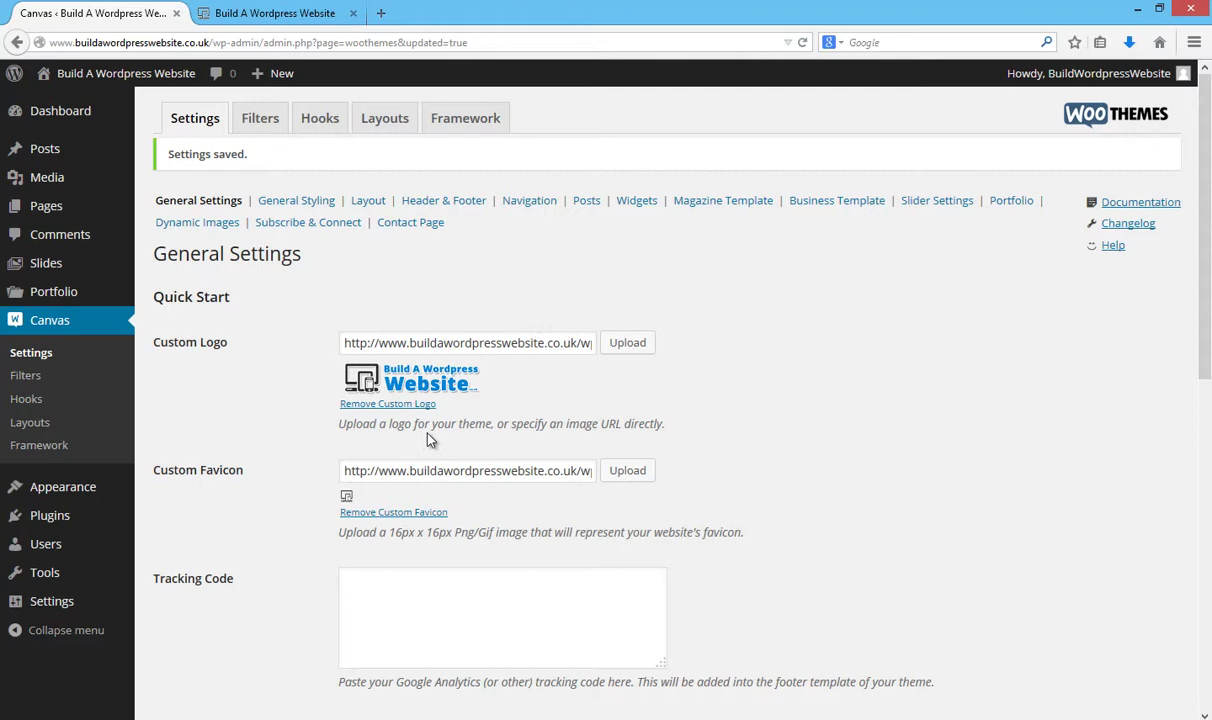
# Show the Build A Wordpress Website homepage with its logo header and 'Hello world!' post
pyautogui.click(272, 13)
pyautogui.click(87, 10)
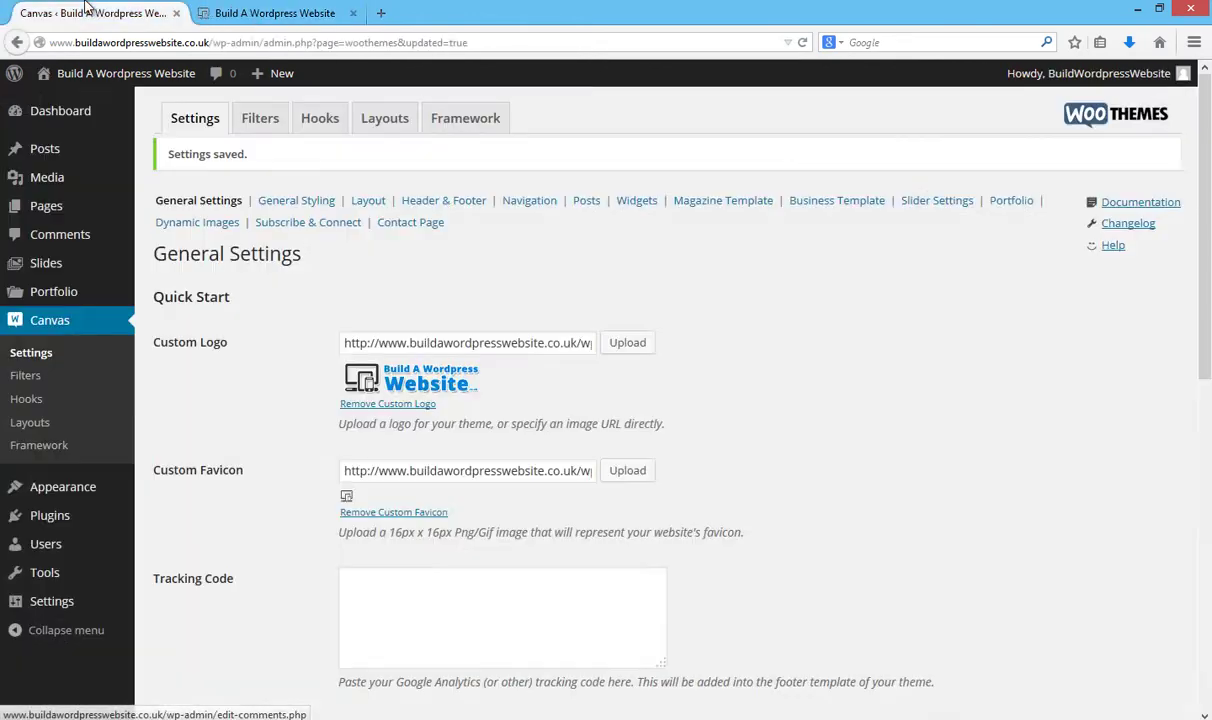
pyautogui.click(274, 13)
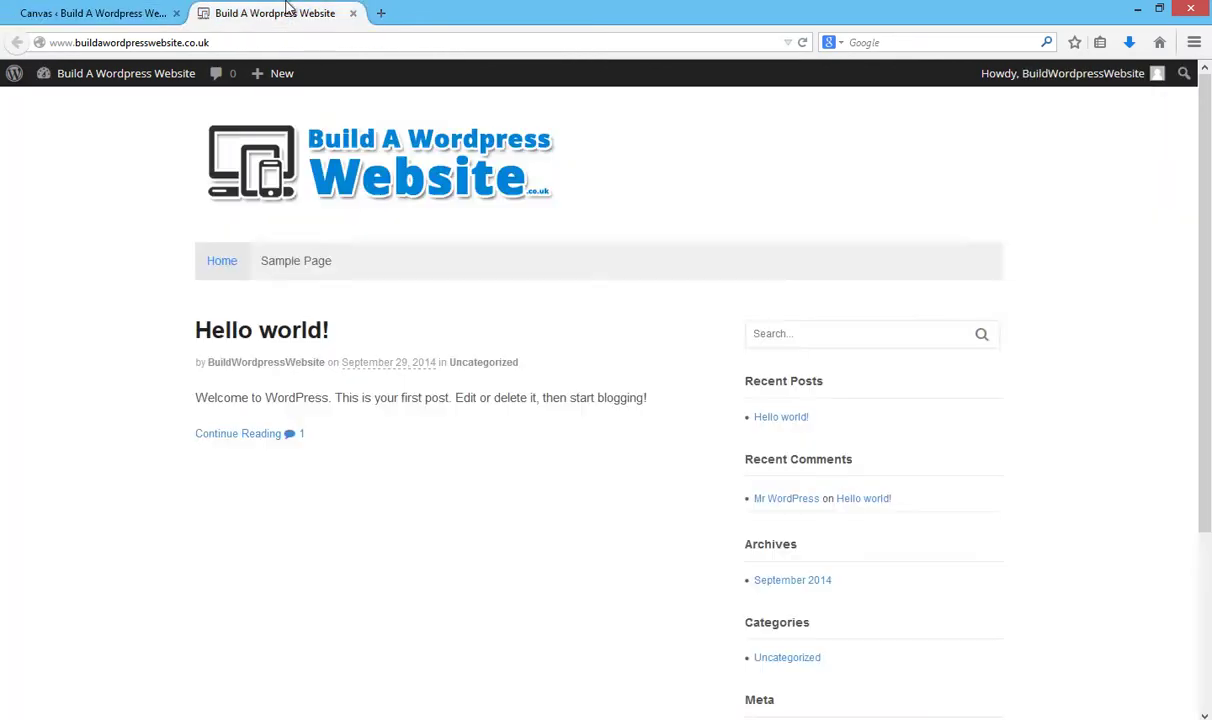